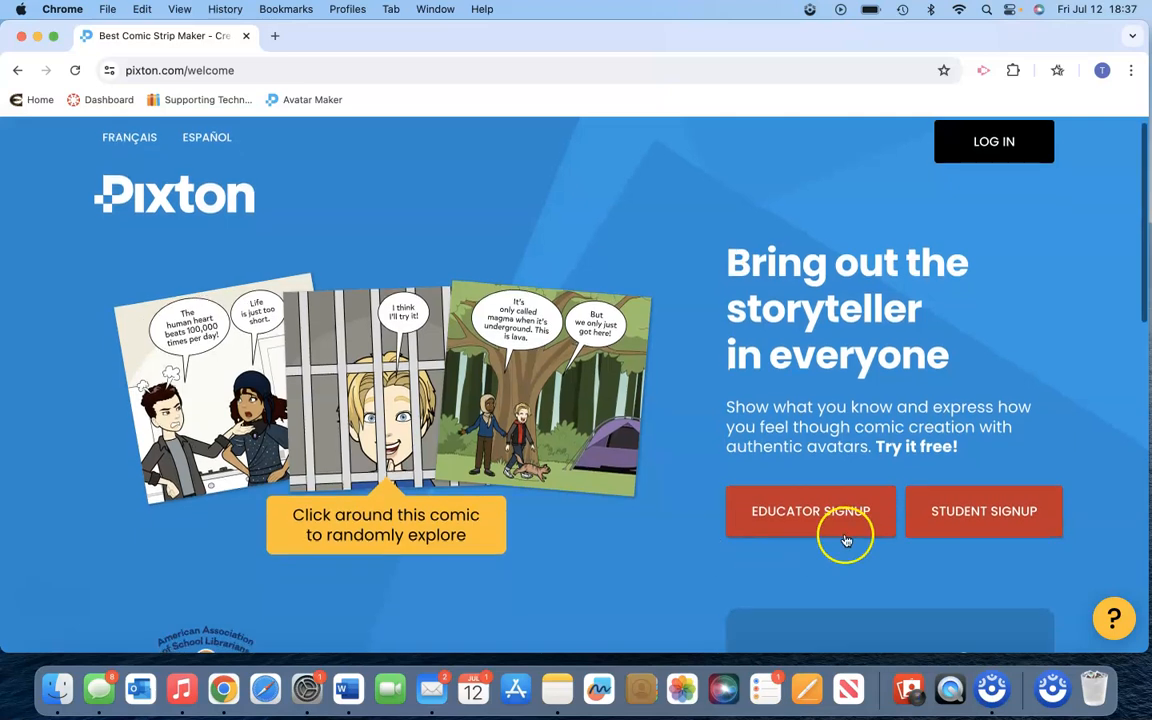
- Sign up for Pixton as an educator, authenticating with the university Google account
{"action": "left_click", "coordinate": [836, 518]}
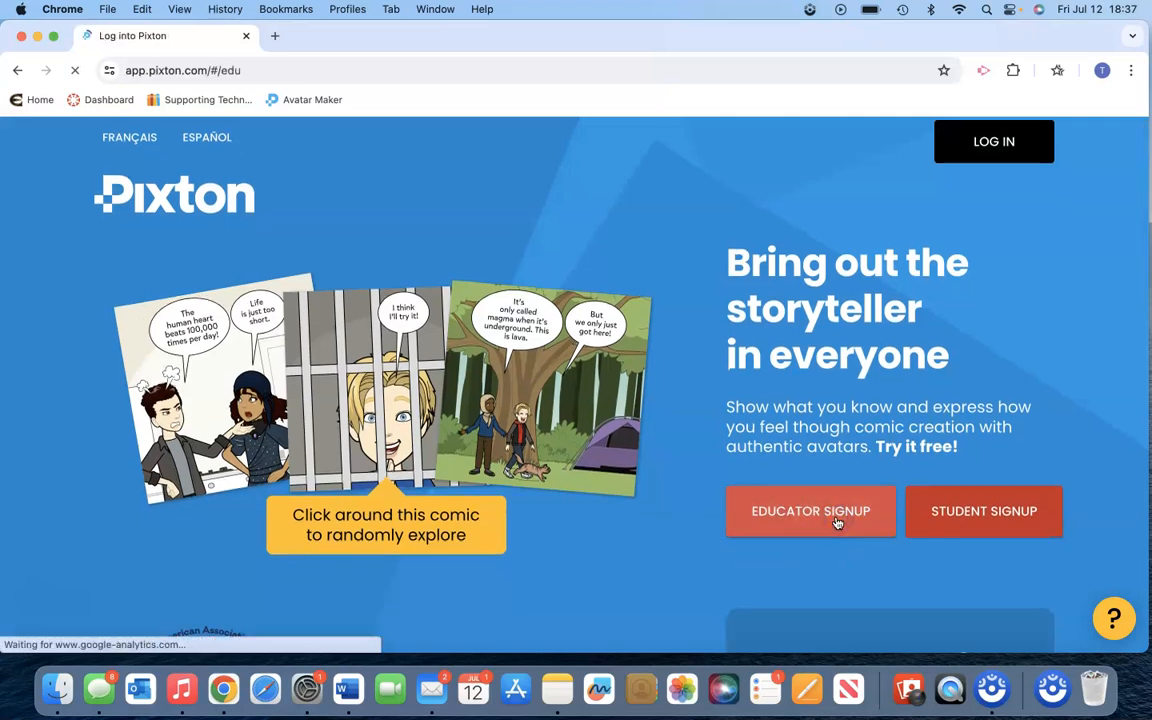
{"action": "left_click", "coordinate": [813, 545]}
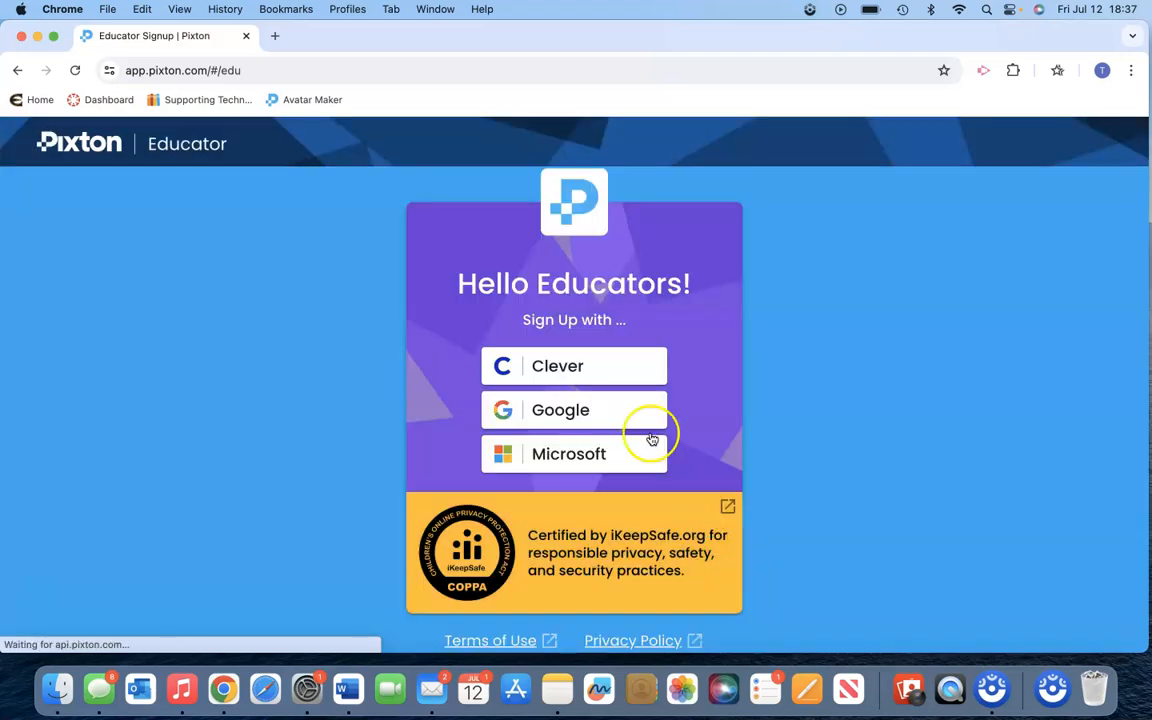
{"action": "left_click", "coordinate": [580, 421]}
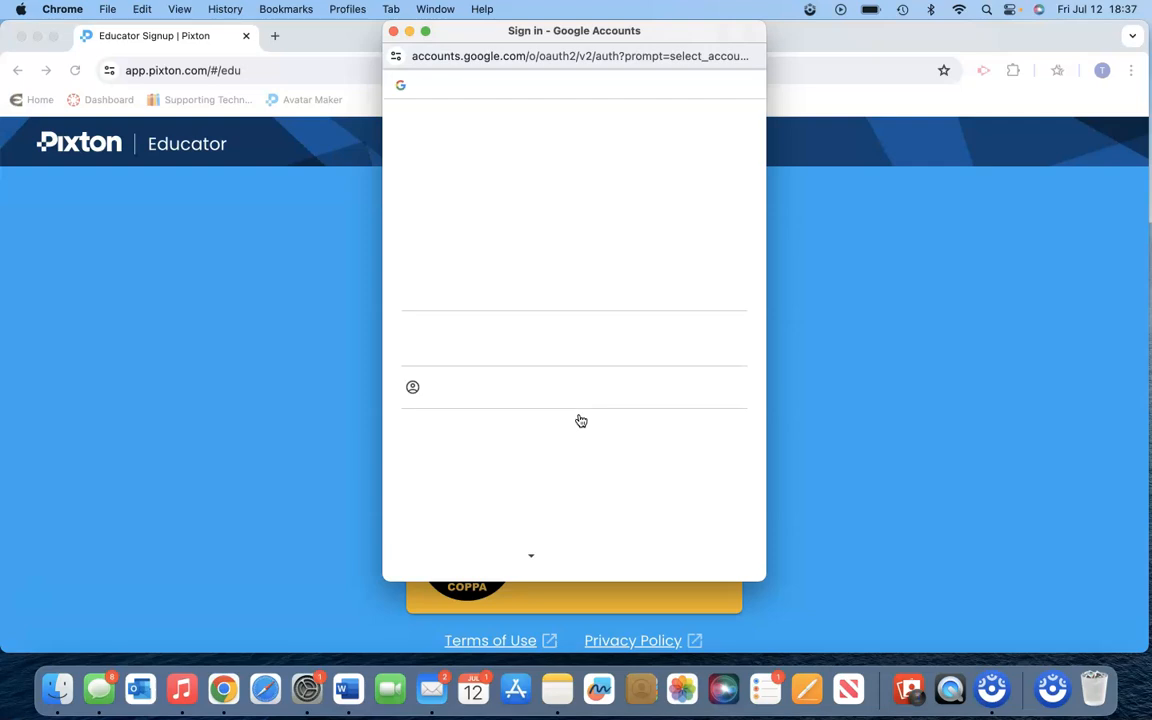
{"action": "left_click", "coordinate": [539, 286]}
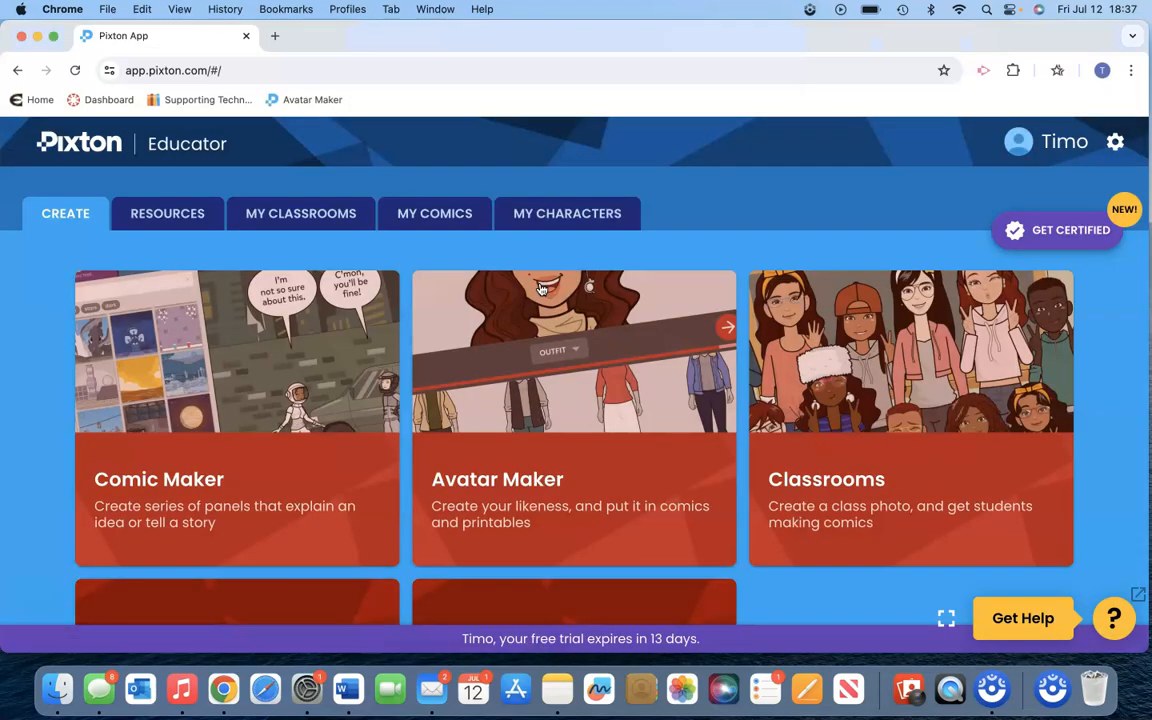
{"action": "left_click", "coordinate": [586, 420]}
- Look over the creation options and open Lesson Ideas from the educator resources
{"action": "scroll", "coordinate": [586, 420], "scroll_direction": "down", "scroll_amount": 1}
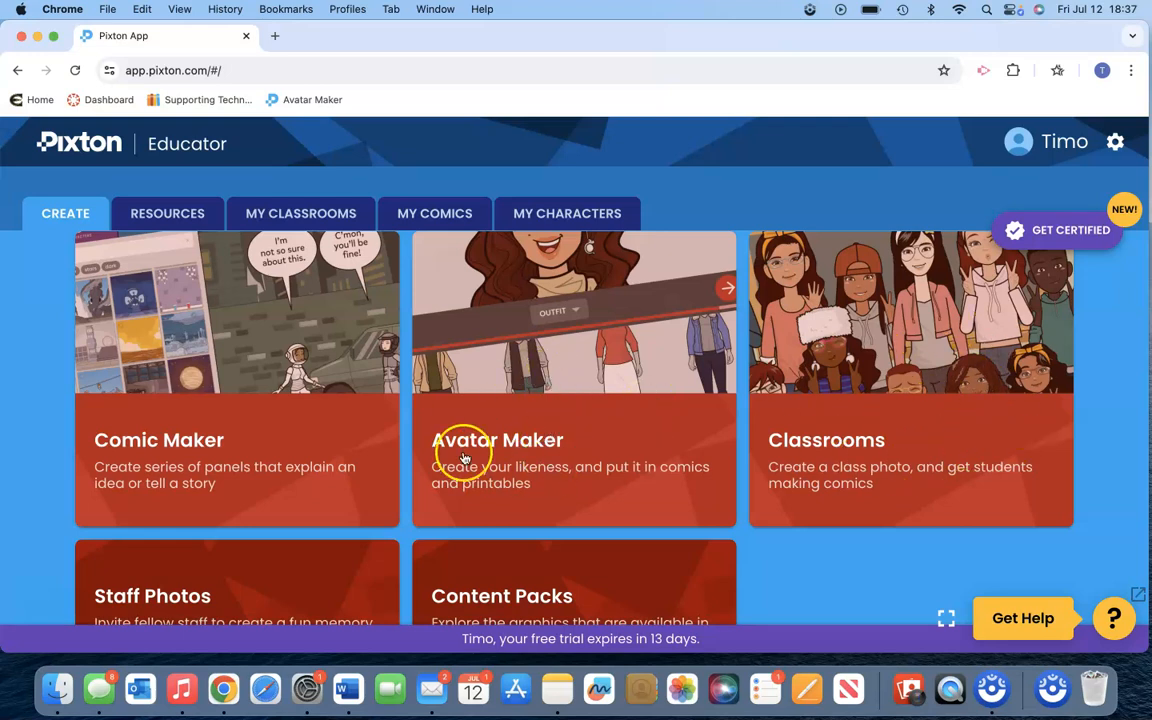
{"action": "scroll", "coordinate": [463, 457], "scroll_direction": "down", "scroll_amount": 1}
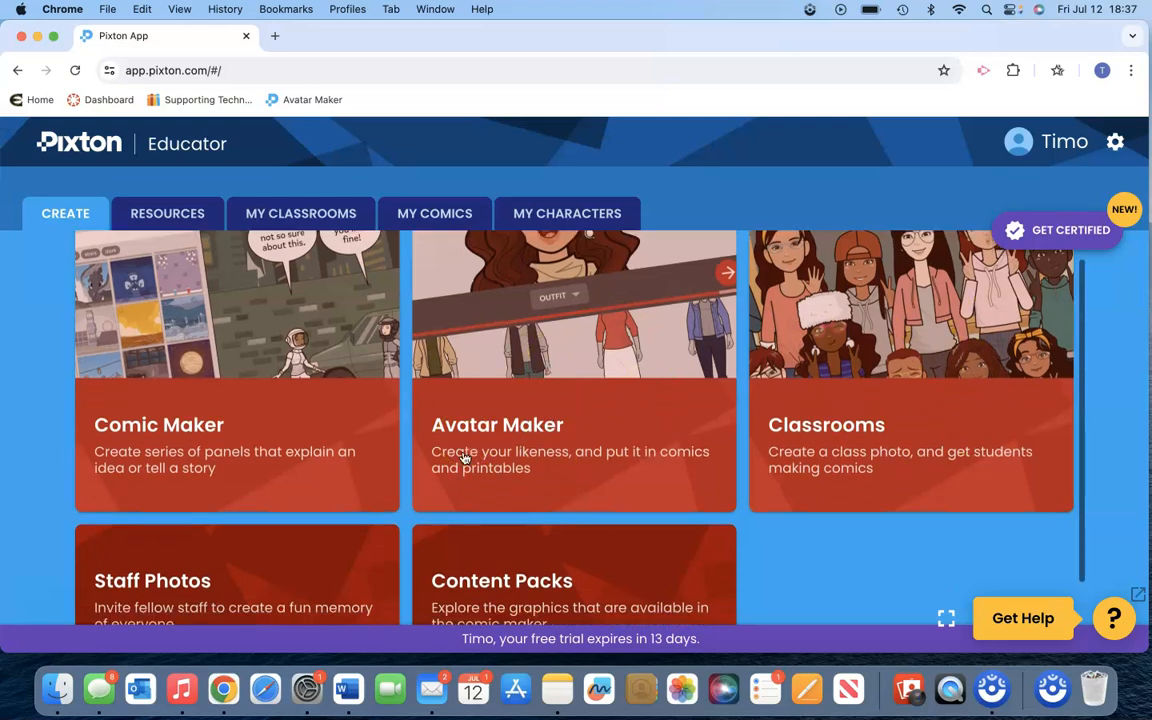
{"action": "scroll", "coordinate": [463, 457], "scroll_direction": "up", "scroll_amount": 3}
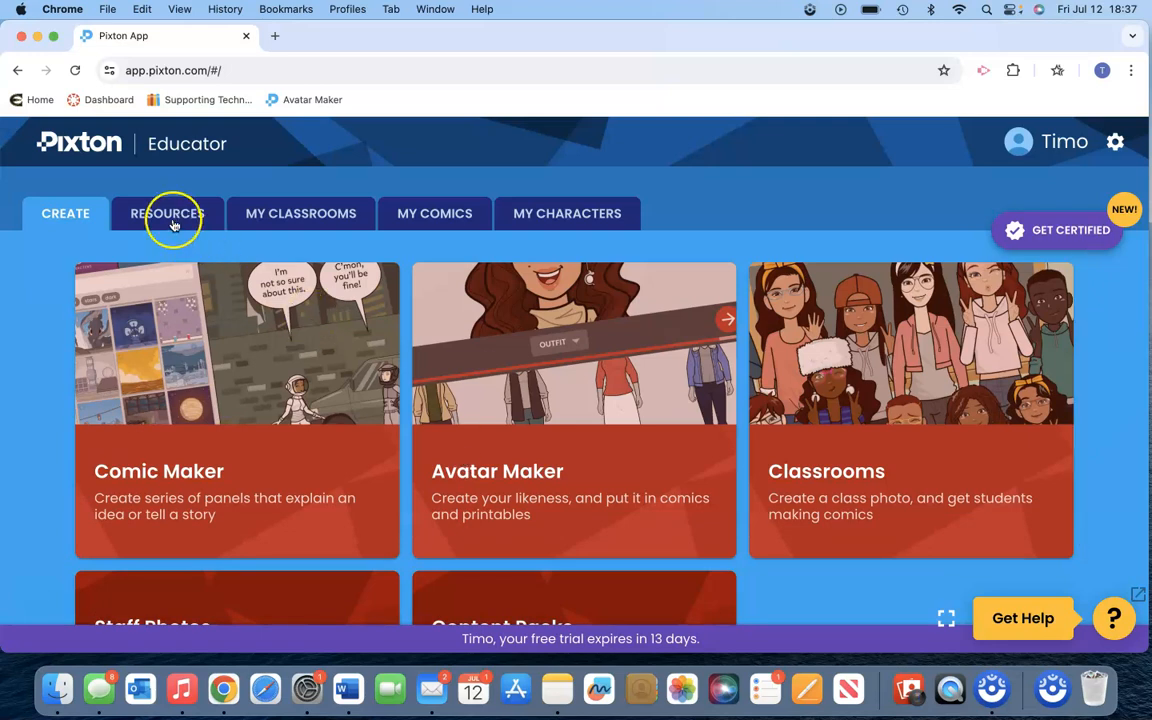
{"action": "left_click", "coordinate": [168, 216]}
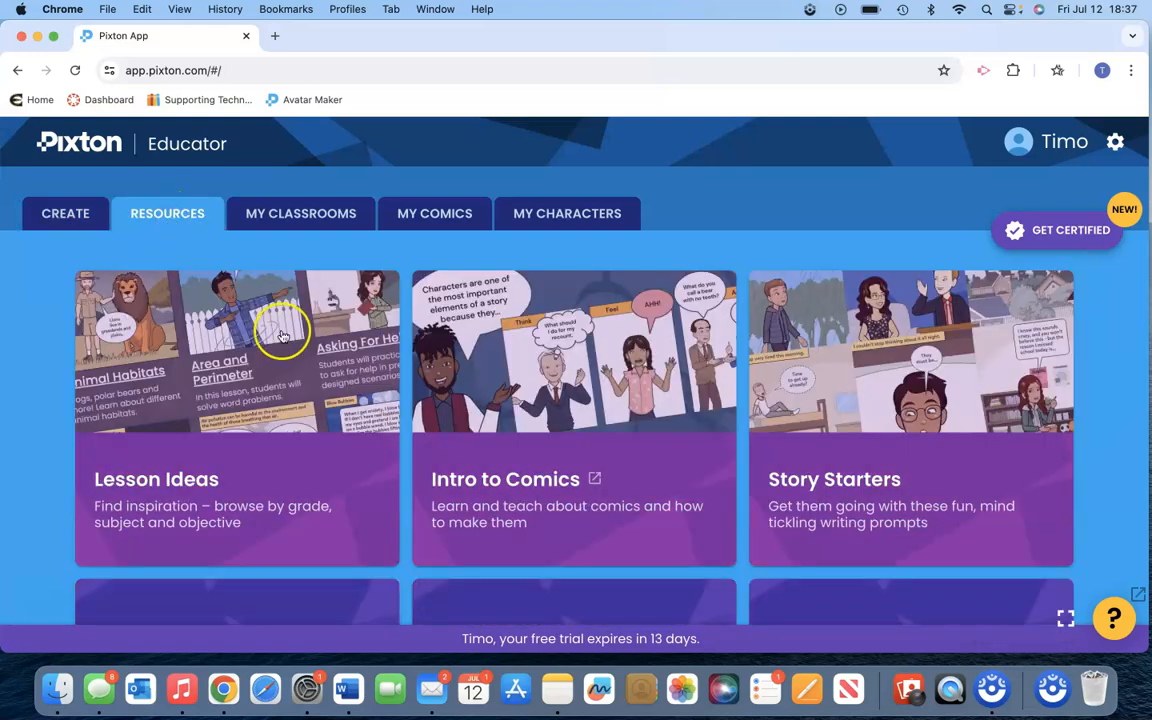
{"action": "scroll", "coordinate": [320, 527], "scroll_direction": "down", "scroll_amount": 1}
{"action": "left_click", "coordinate": [152, 455]}
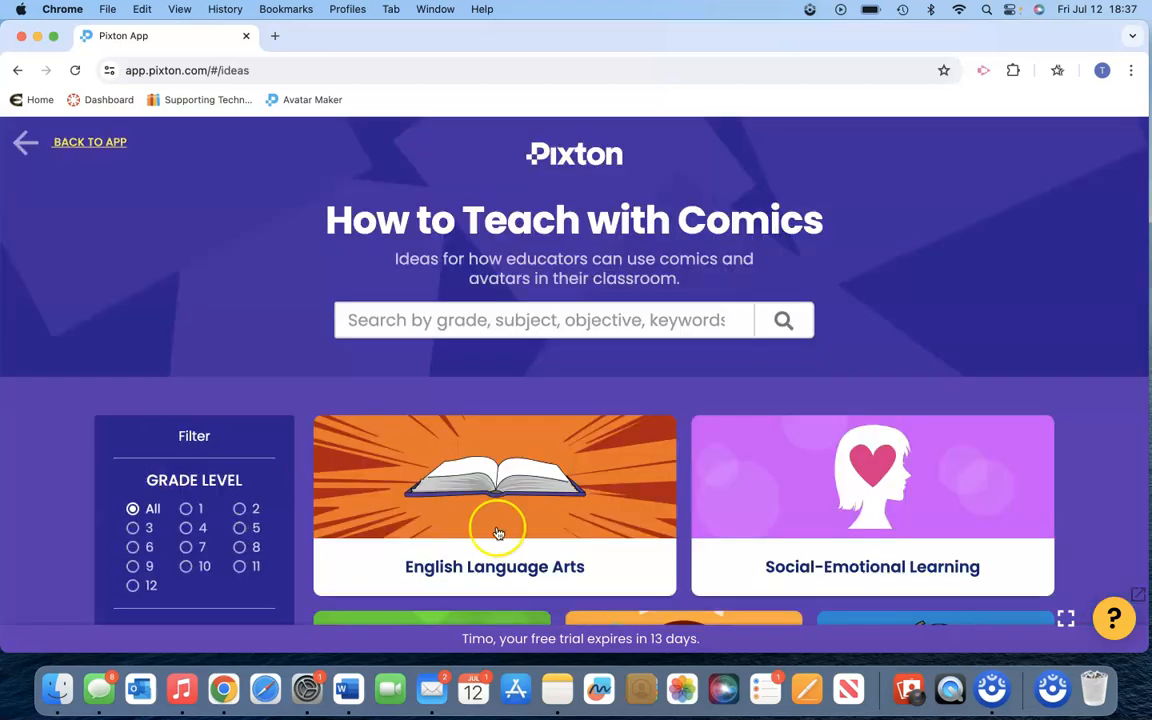
- Filter the lesson ideas to grade level 7 and the subject History
{"action": "scroll", "coordinate": [501, 529], "scroll_direction": "down", "scroll_amount": 3}
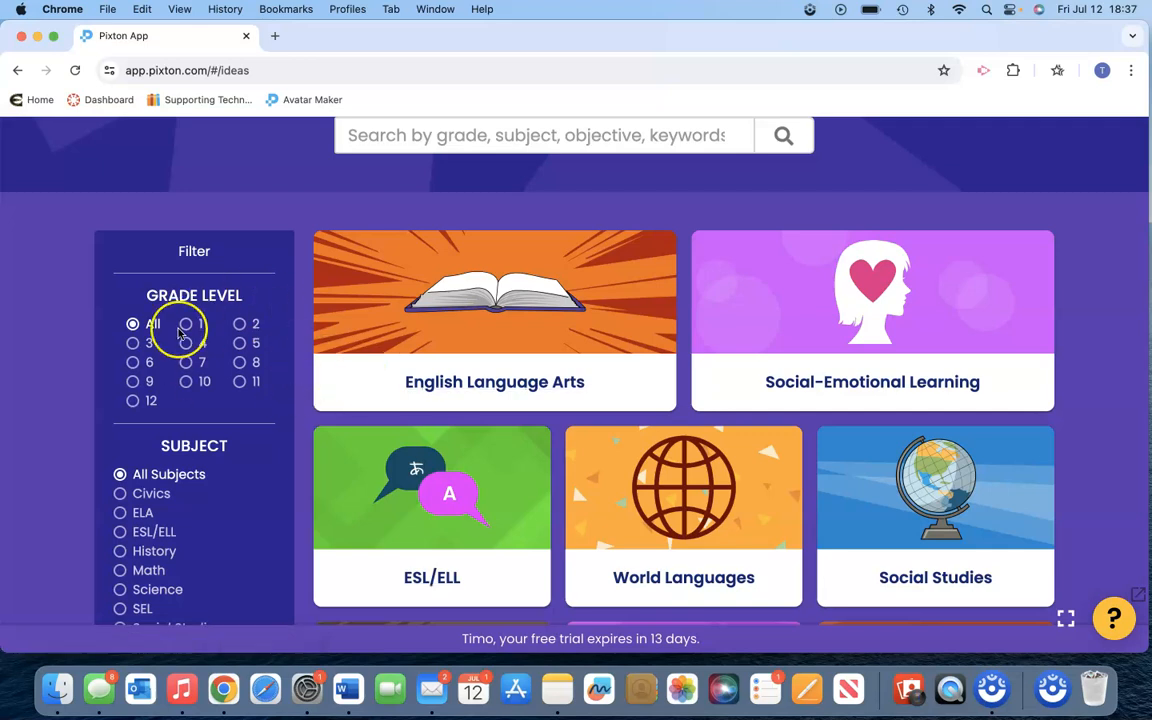
{"action": "scroll", "coordinate": [157, 485], "scroll_direction": "down", "scroll_amount": 1}
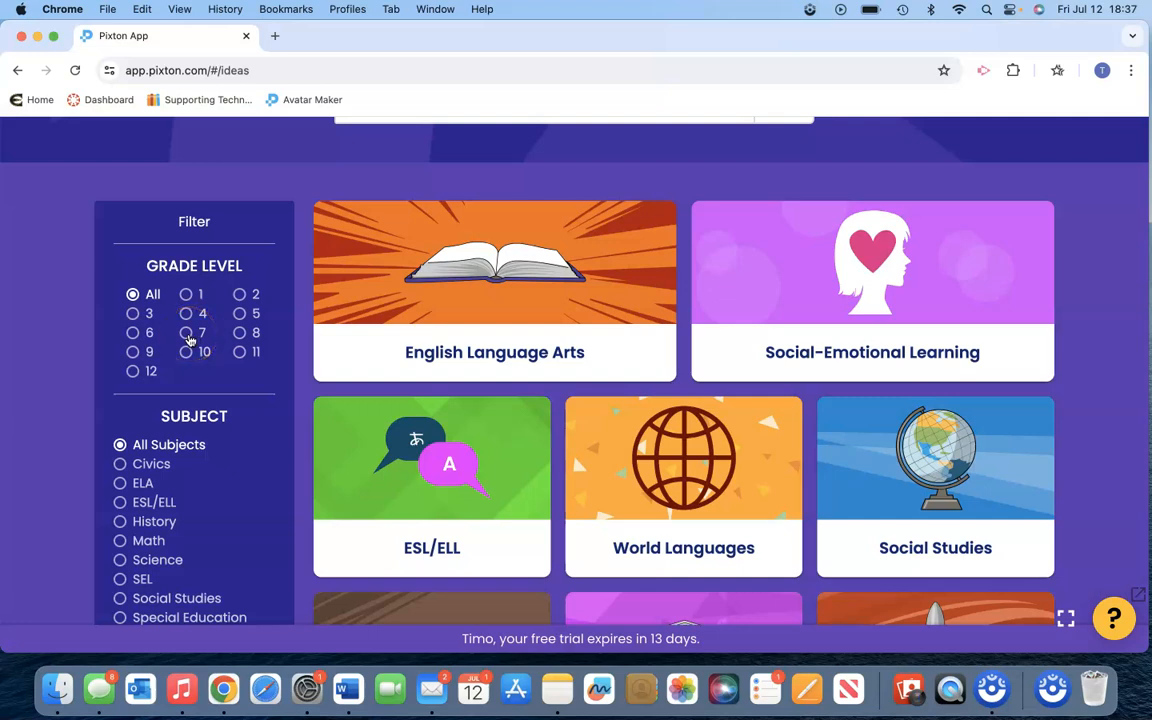
{"action": "left_click", "coordinate": [187, 334]}
{"action": "scroll", "coordinate": [257, 398], "scroll_direction": "down", "scroll_amount": 2}
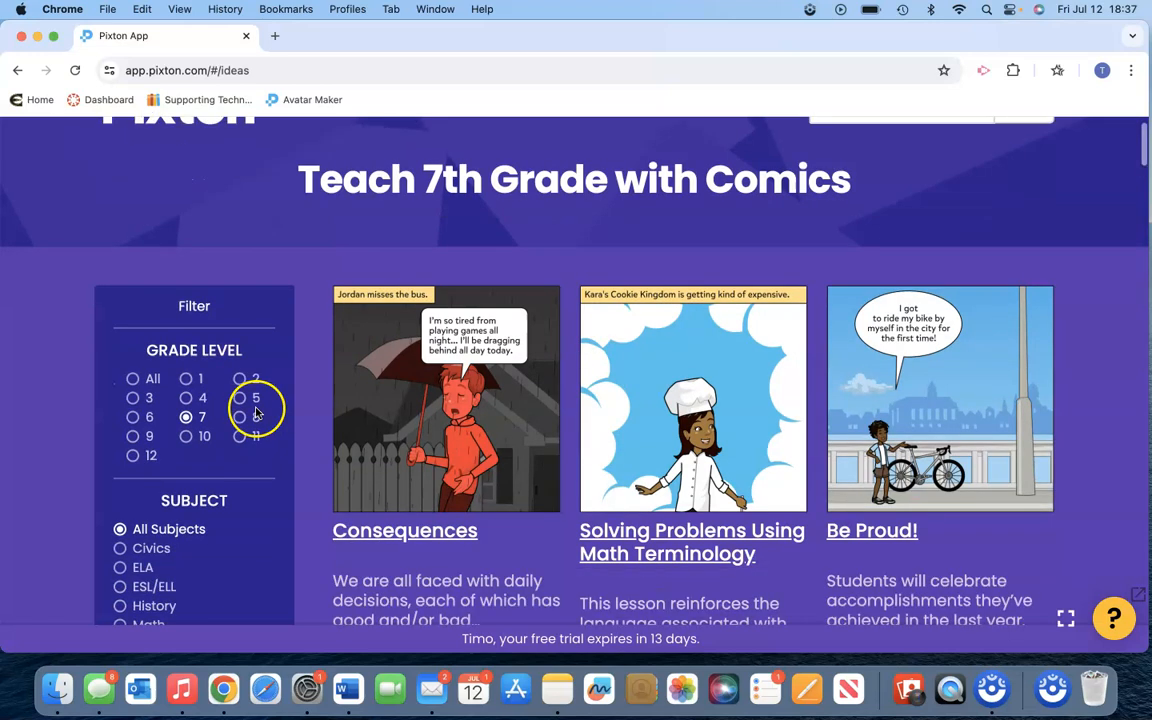
{"action": "left_click", "coordinate": [121, 551]}
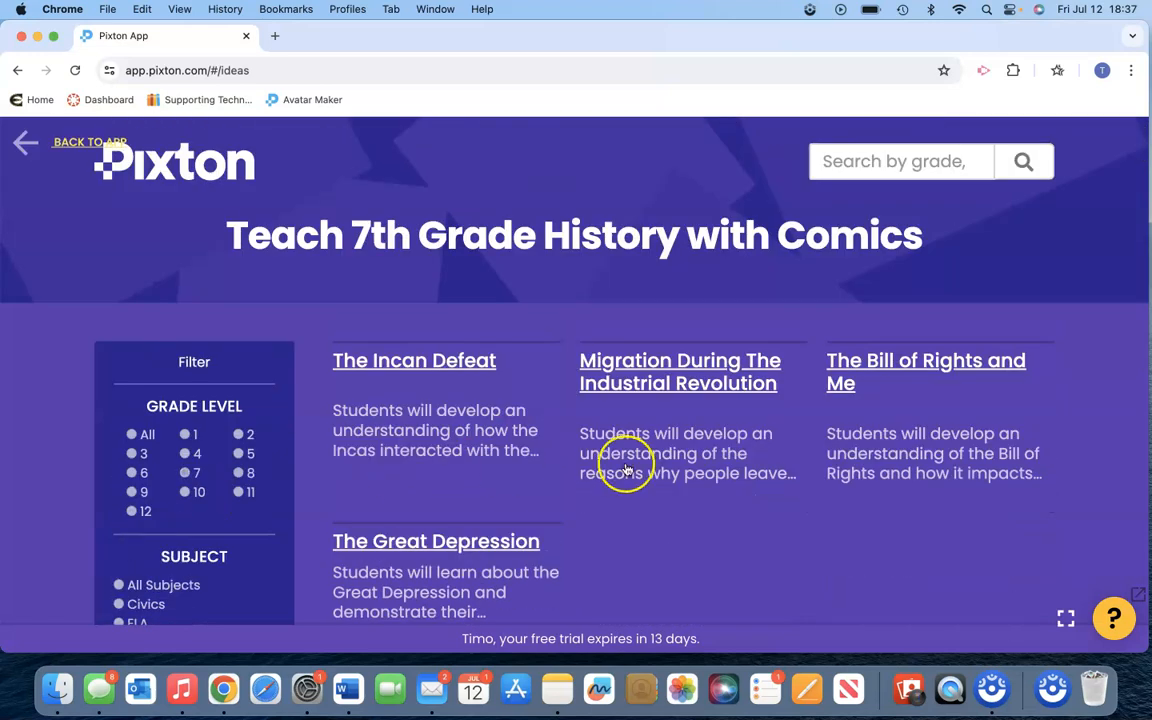
- Look through the 7th grade History lesson ideas and return to the educator home page
{"action": "scroll", "coordinate": [677, 524], "scroll_direction": "down", "scroll_amount": 3}
{"action": "scroll", "coordinate": [677, 524], "scroll_direction": "down", "scroll_amount": 1}
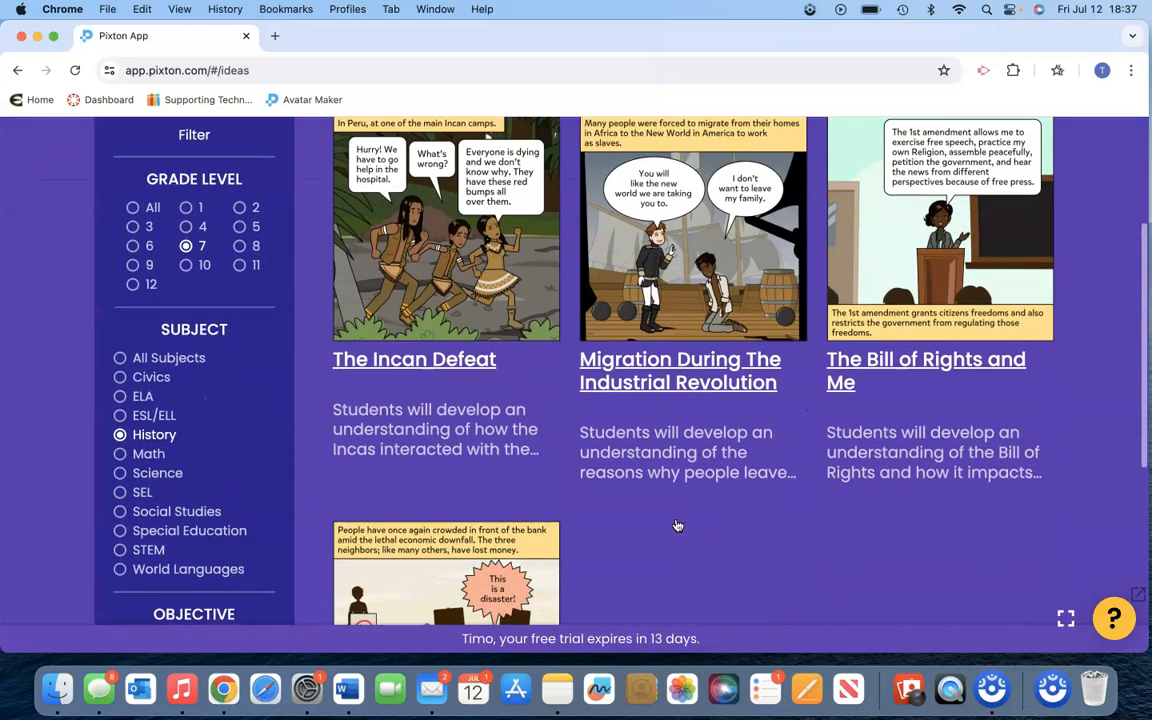
{"action": "scroll", "coordinate": [558, 390], "scroll_direction": "up", "scroll_amount": 3}
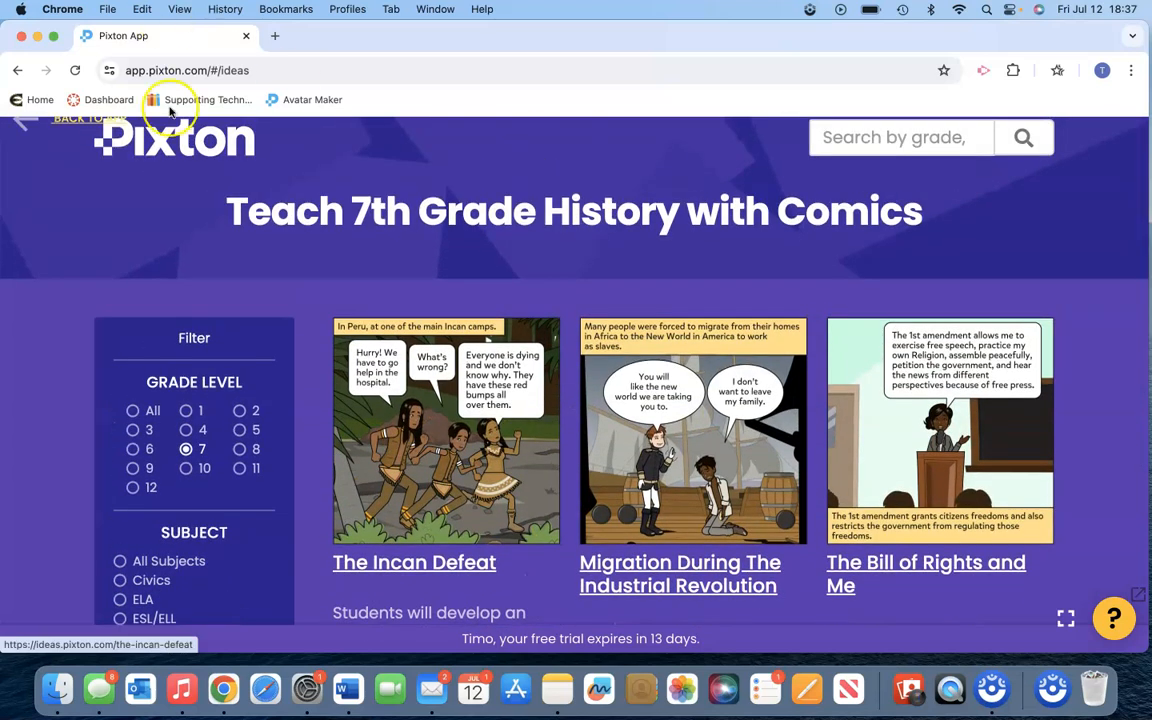
{"action": "scroll", "coordinate": [170, 200], "scroll_direction": "up", "scroll_amount": 1}
{"action": "left_click", "coordinate": [76, 141]}
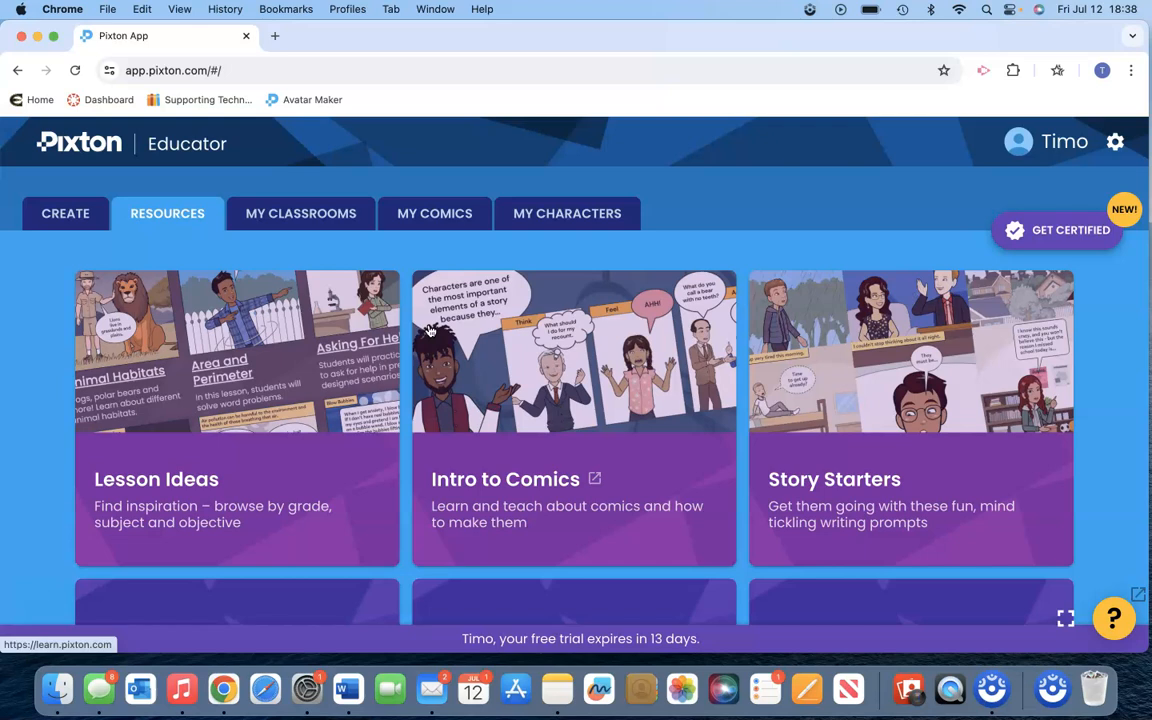
- Create a blank comic from scratch with Pythagorean Theorem as its topic
{"action": "left_click", "coordinate": [66, 211]}
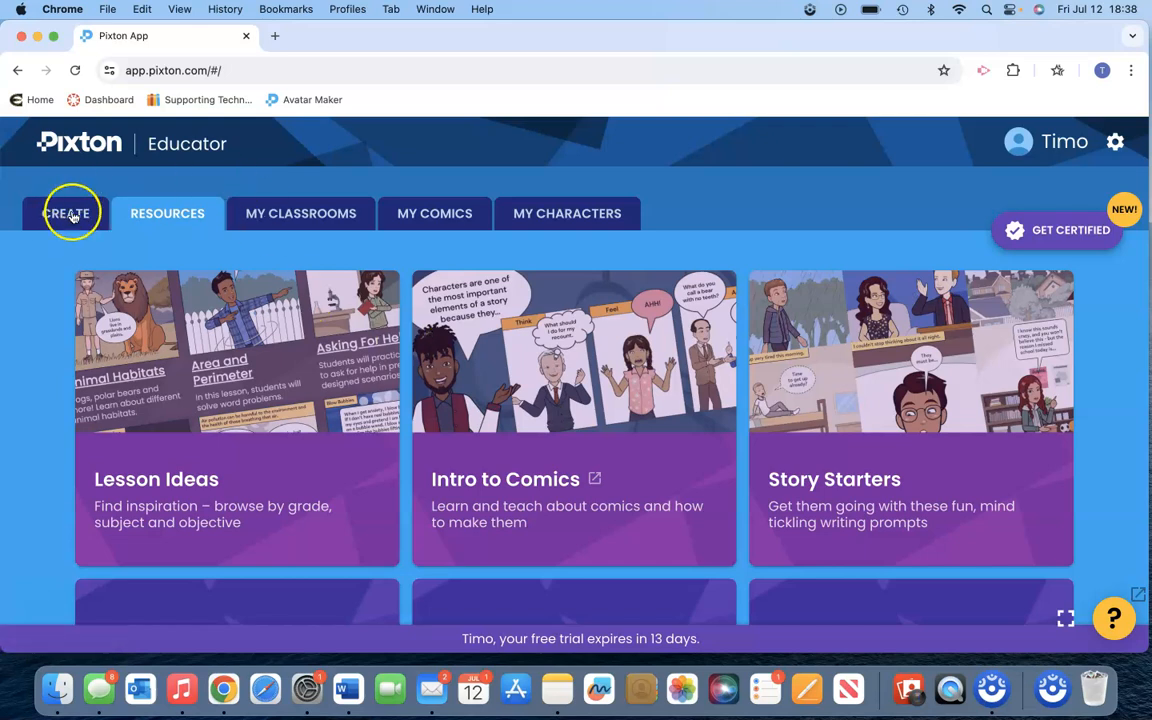
{"action": "left_click", "coordinate": [221, 433]}
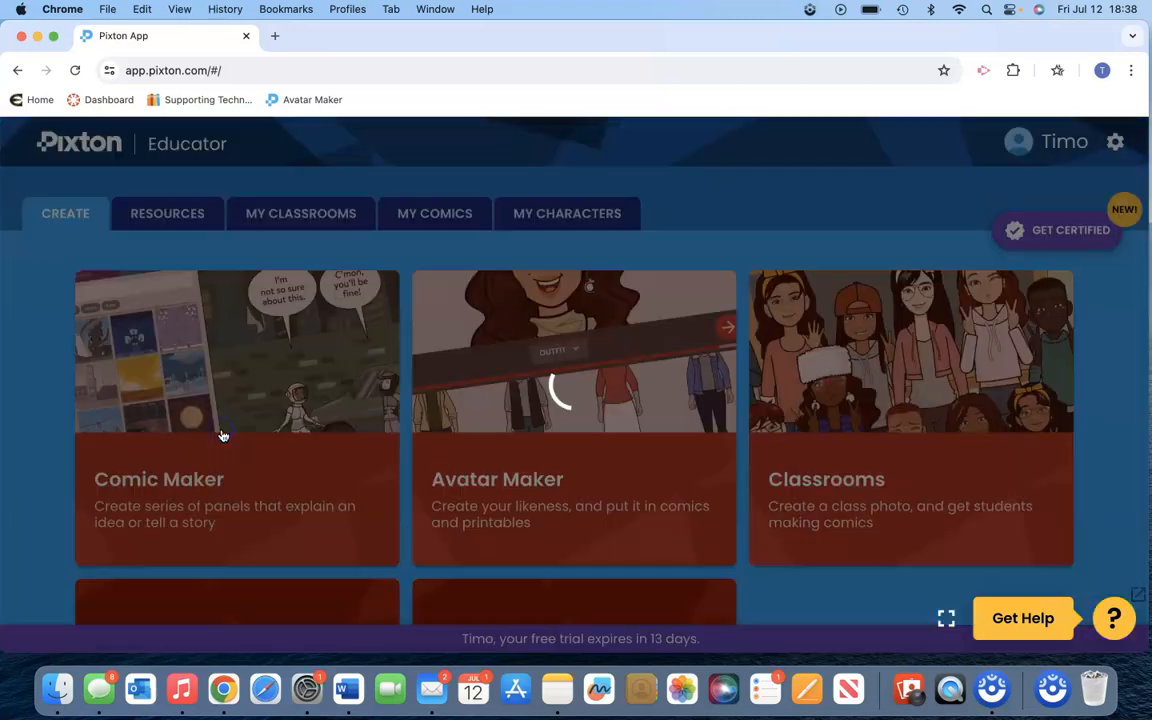
{"action": "left_click", "coordinate": [327, 404]}
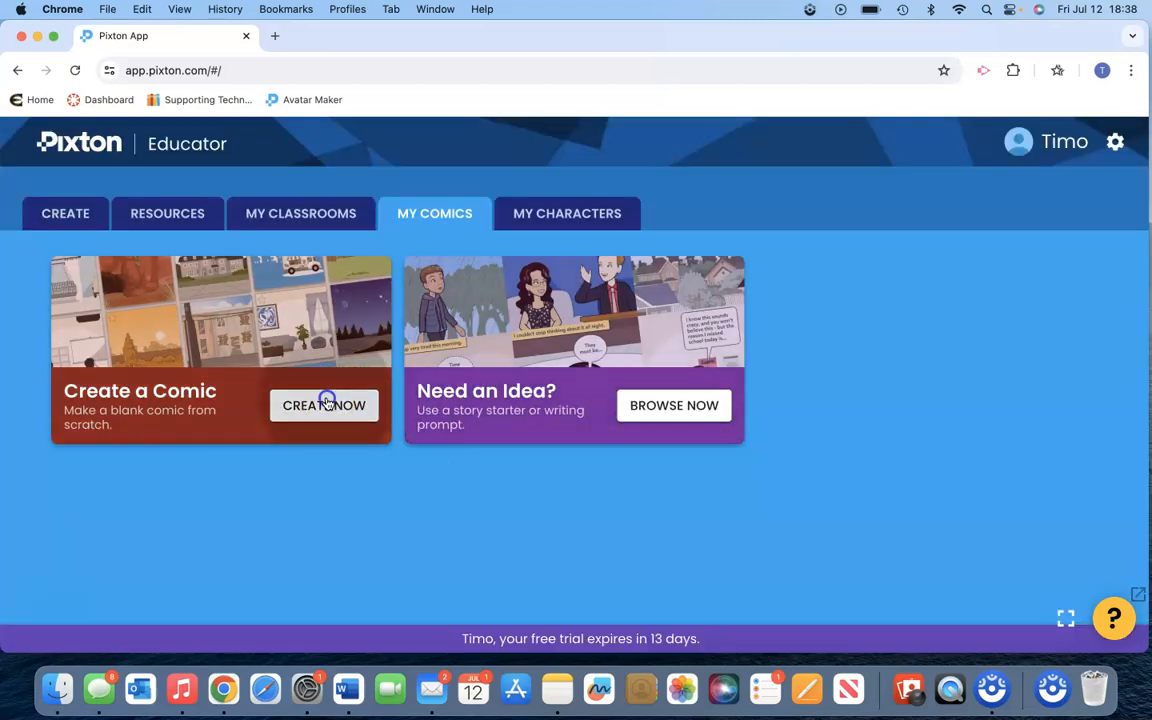
{"action": "type", "text": "P"}
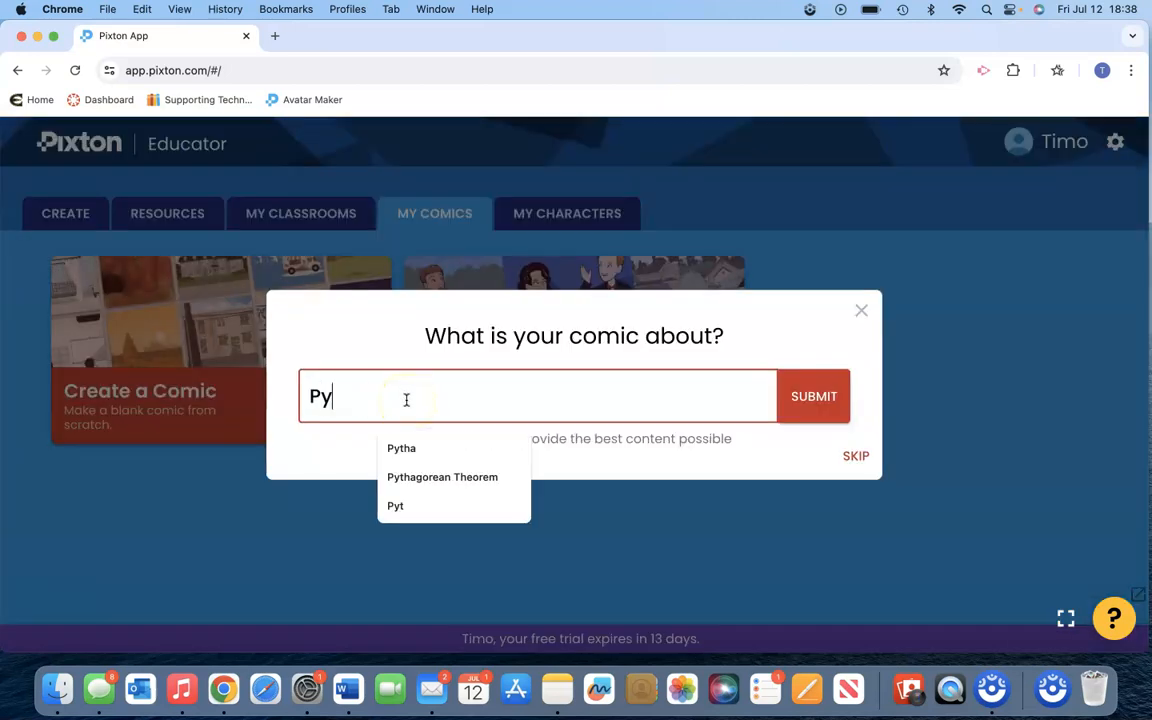
{"action": "type", "text": "y"}
{"action": "left_click", "coordinate": [460, 477]}
{"action": "left_click", "coordinate": [800, 405]}
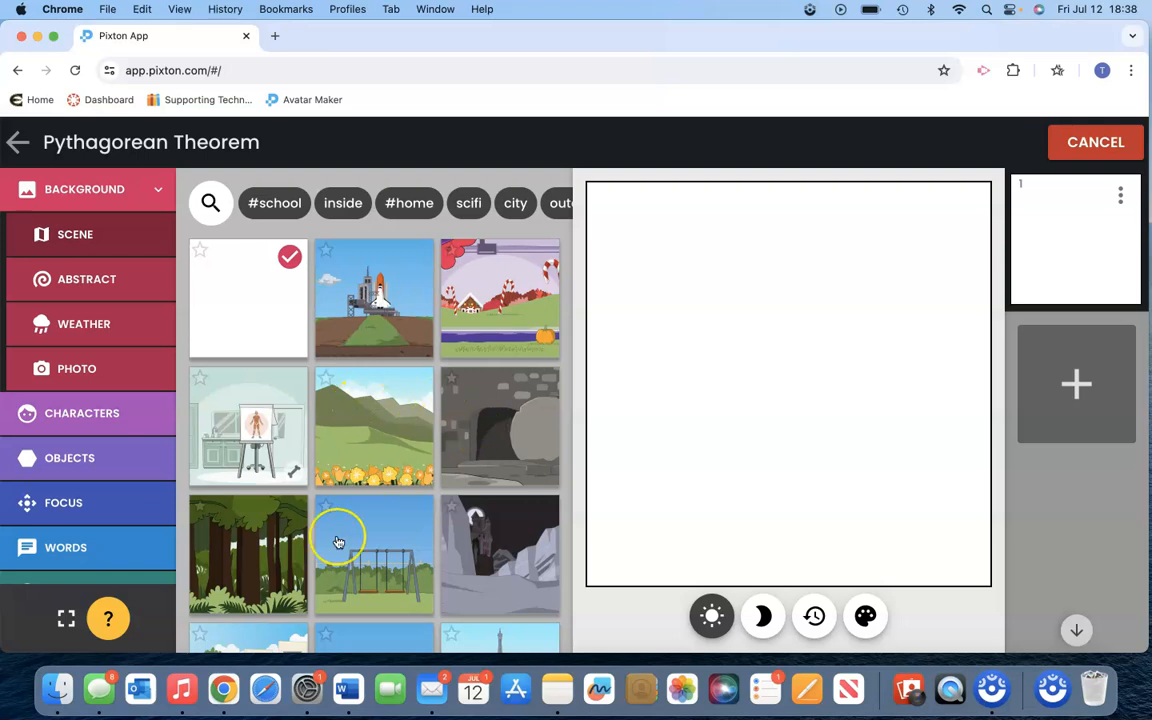
- Set the first panel's background to the columned building scene with a clock tower and black vintage cars
{"action": "scroll", "coordinate": [338, 541], "scroll_direction": "down", "scroll_amount": 3}
{"action": "left_click", "coordinate": [509, 514]}
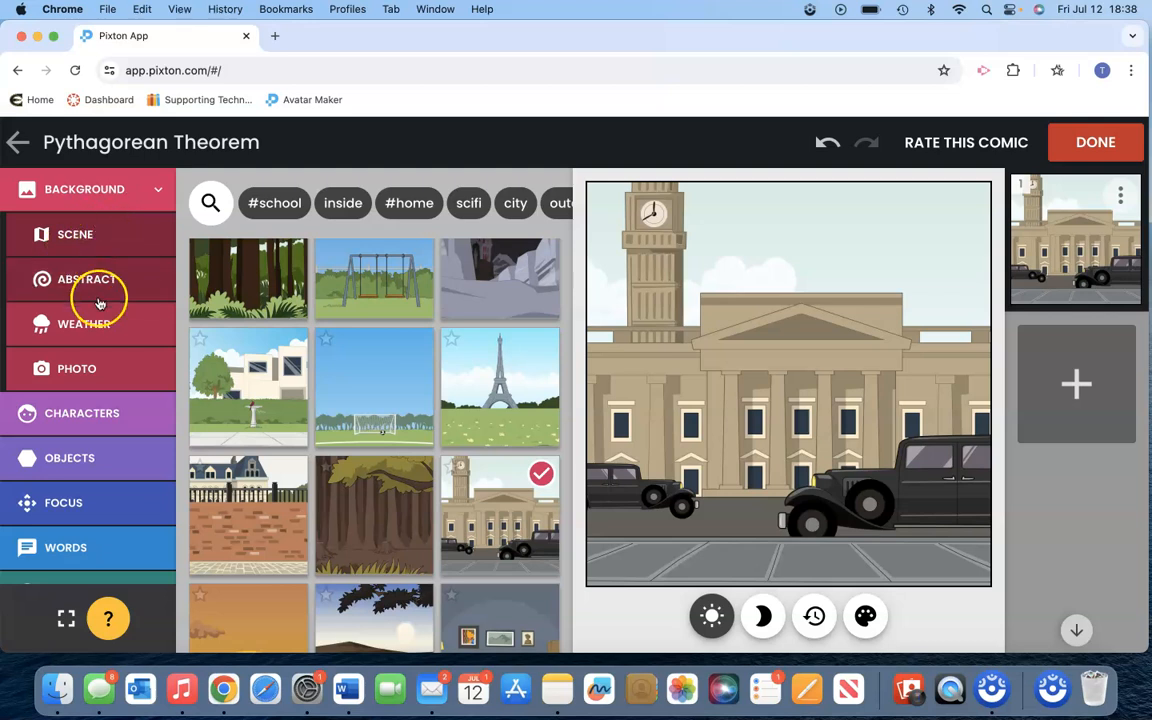
- Add the real-person character John F. Kennedy to the panel, narrowing the choices with the #government tag
{"action": "left_click", "coordinate": [108, 413]}
{"action": "left_click", "coordinate": [107, 289]}
{"action": "left_click", "coordinate": [111, 281]}
{"action": "left_click", "coordinate": [108, 322]}
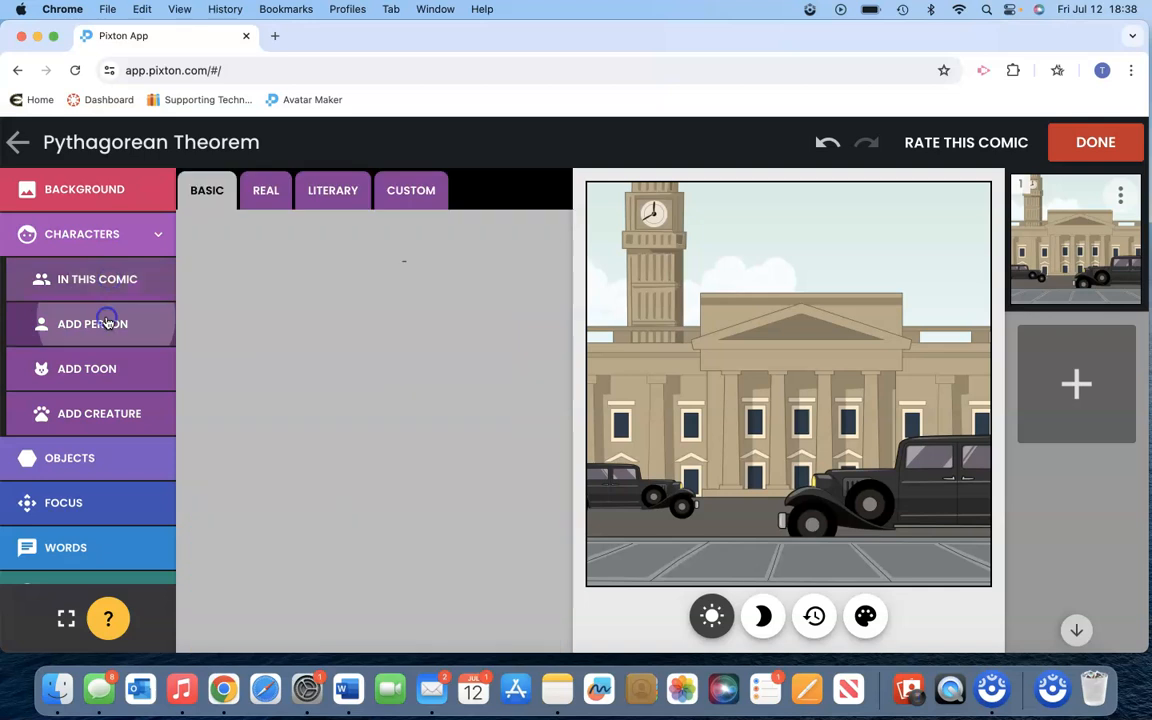
{"action": "left_click", "coordinate": [262, 196]}
{"action": "left_click", "coordinate": [330, 195]}
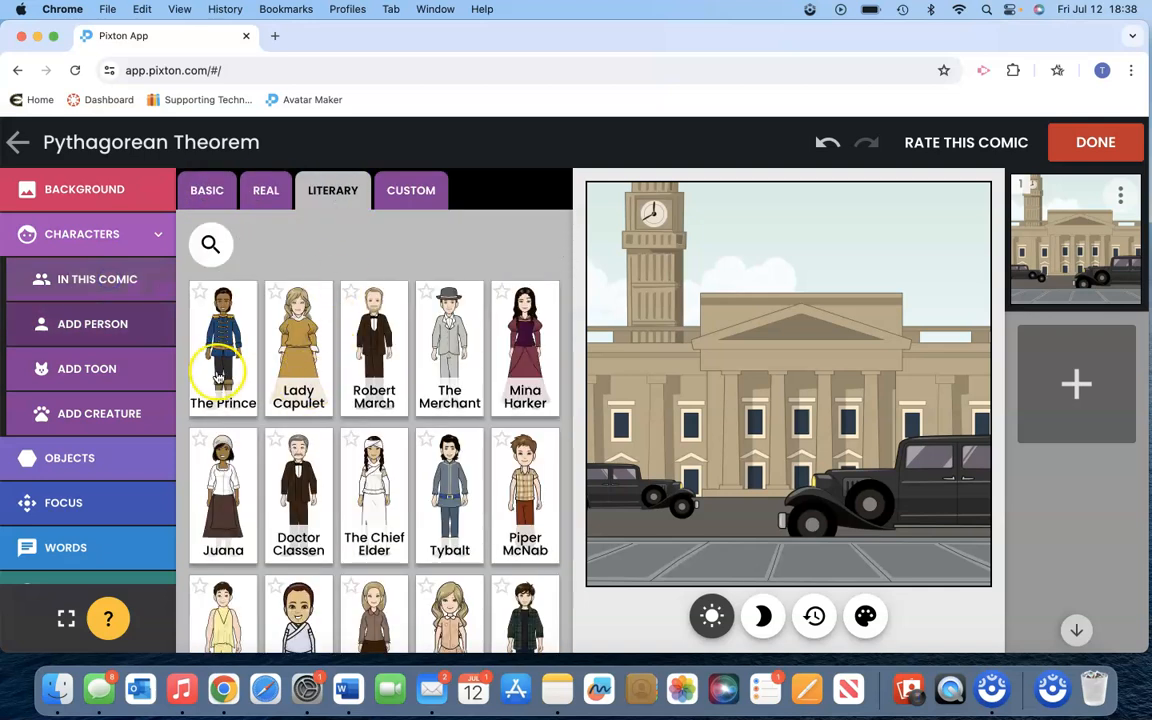
{"action": "left_click", "coordinate": [265, 190]}
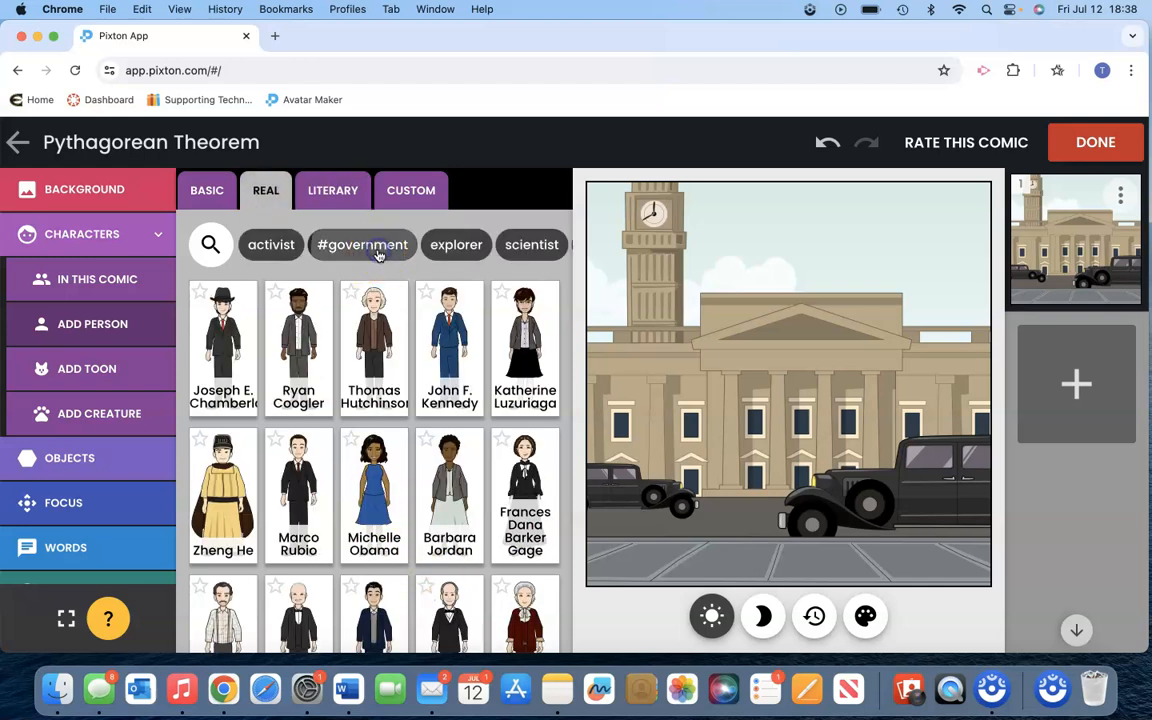
{"action": "left_click", "coordinate": [378, 247]}
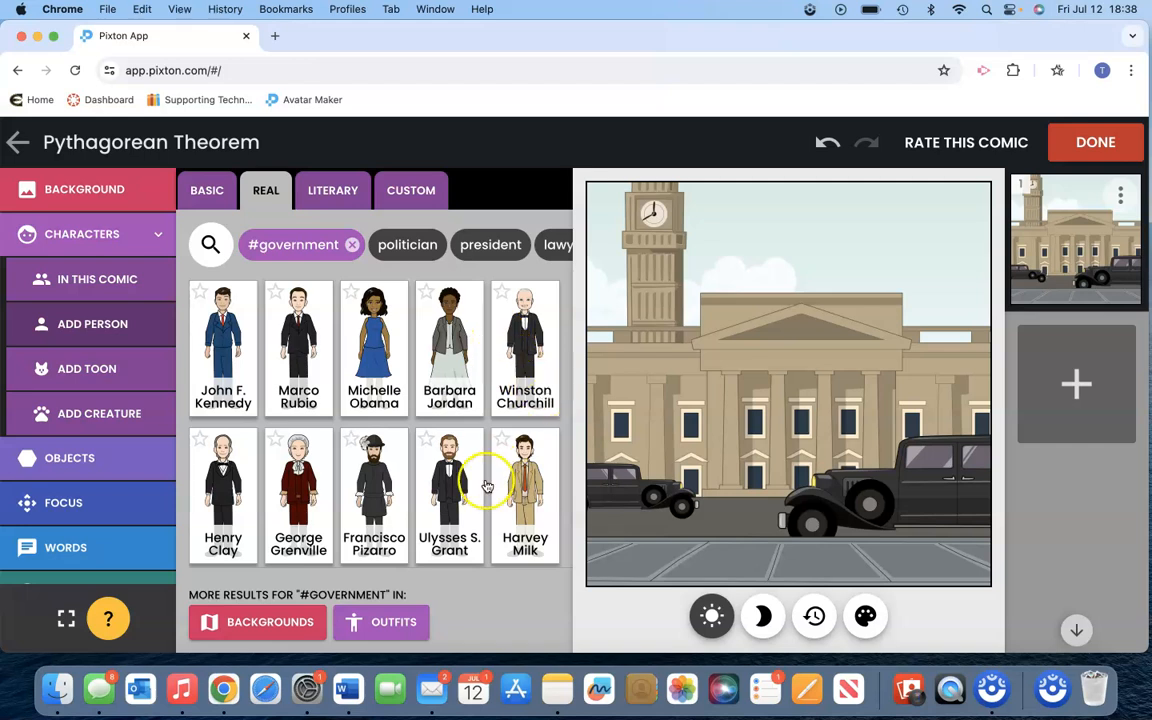
{"action": "left_click", "coordinate": [222, 340]}
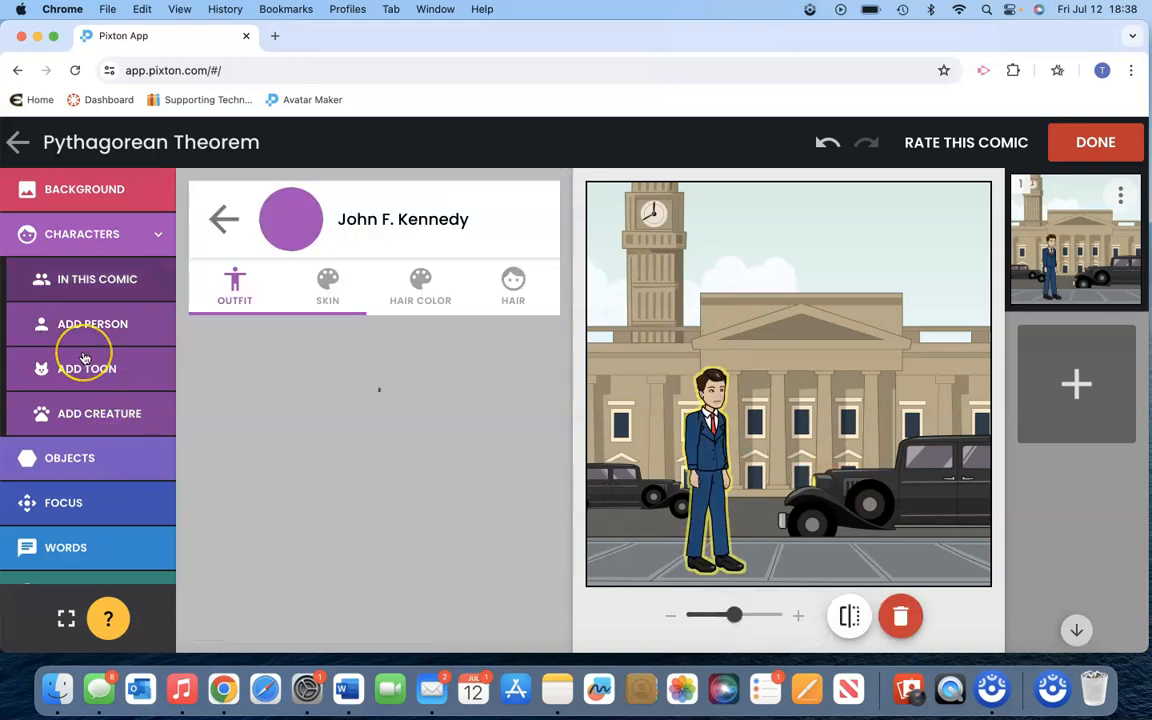
- Give the John F. Kennedy character an open-mouthed smiling facial expression
{"action": "scroll", "coordinate": [84, 357], "scroll_direction": "down", "scroll_amount": 1}
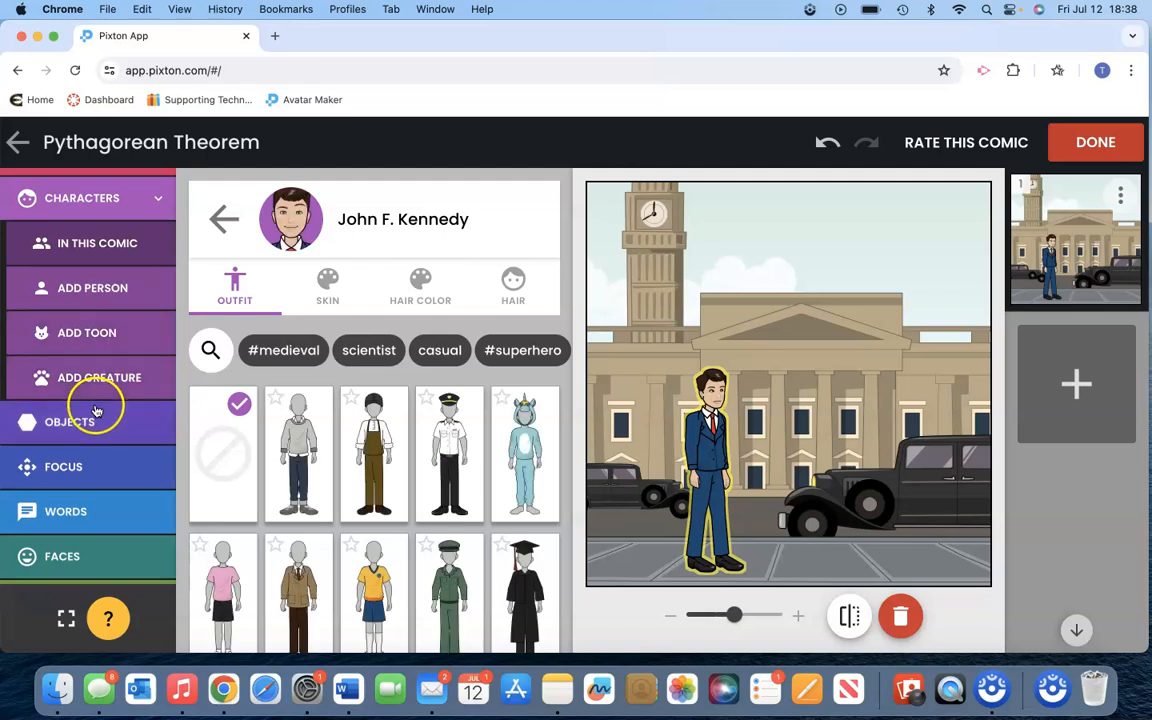
{"action": "scroll", "coordinate": [95, 400], "scroll_direction": "down", "scroll_amount": 1}
{"action": "scroll", "coordinate": [92, 380], "scroll_direction": "down", "scroll_amount": 1}
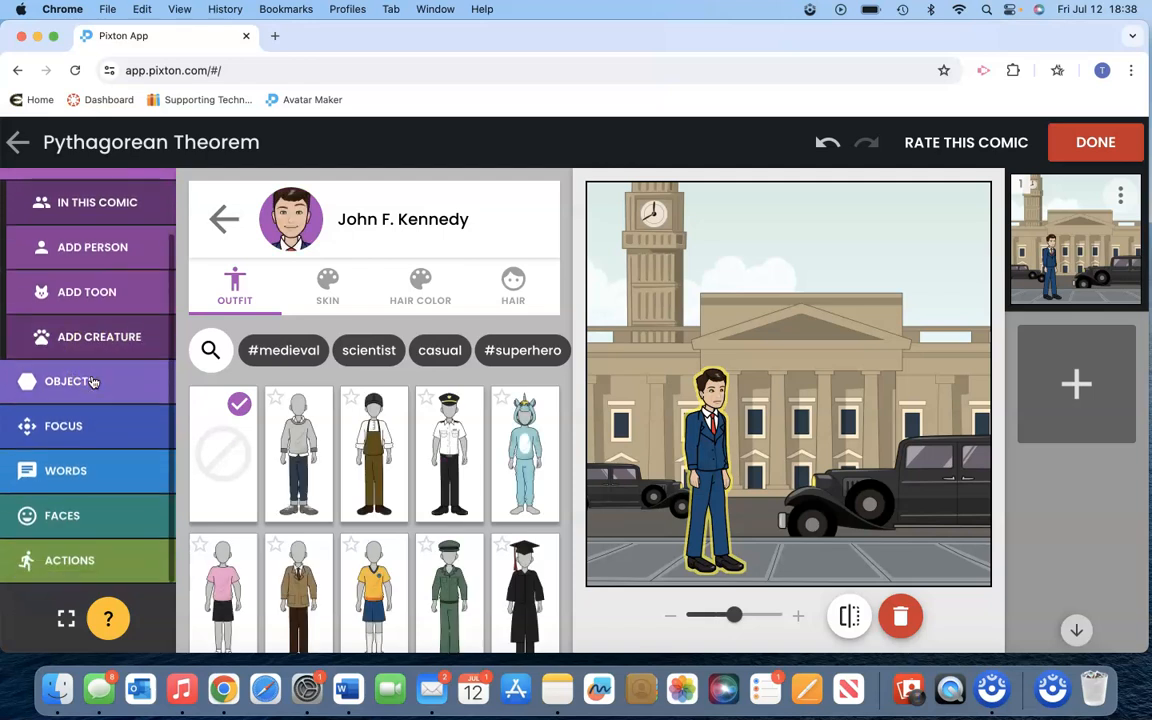
{"action": "left_click", "coordinate": [76, 512]}
{"action": "left_click", "coordinate": [92, 458]}
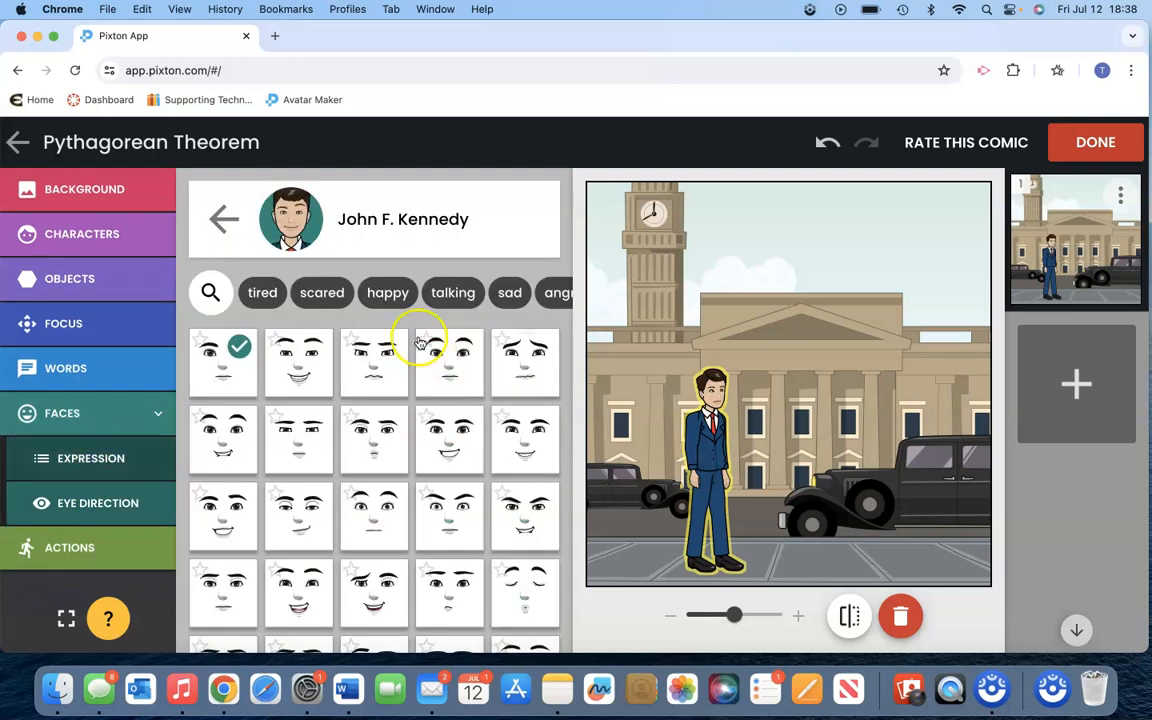
{"action": "left_click", "coordinate": [297, 362]}
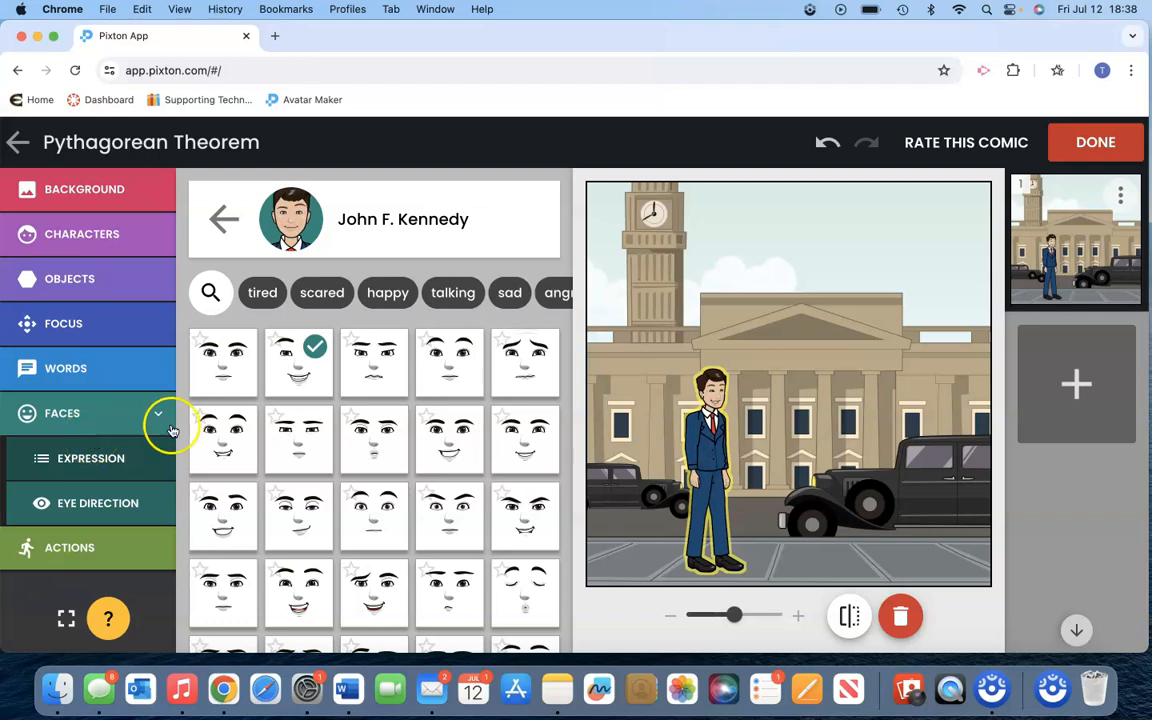
- Change the panel's regular focus to framing 6, a closer centred view of the character
{"action": "left_click", "coordinate": [92, 326]}
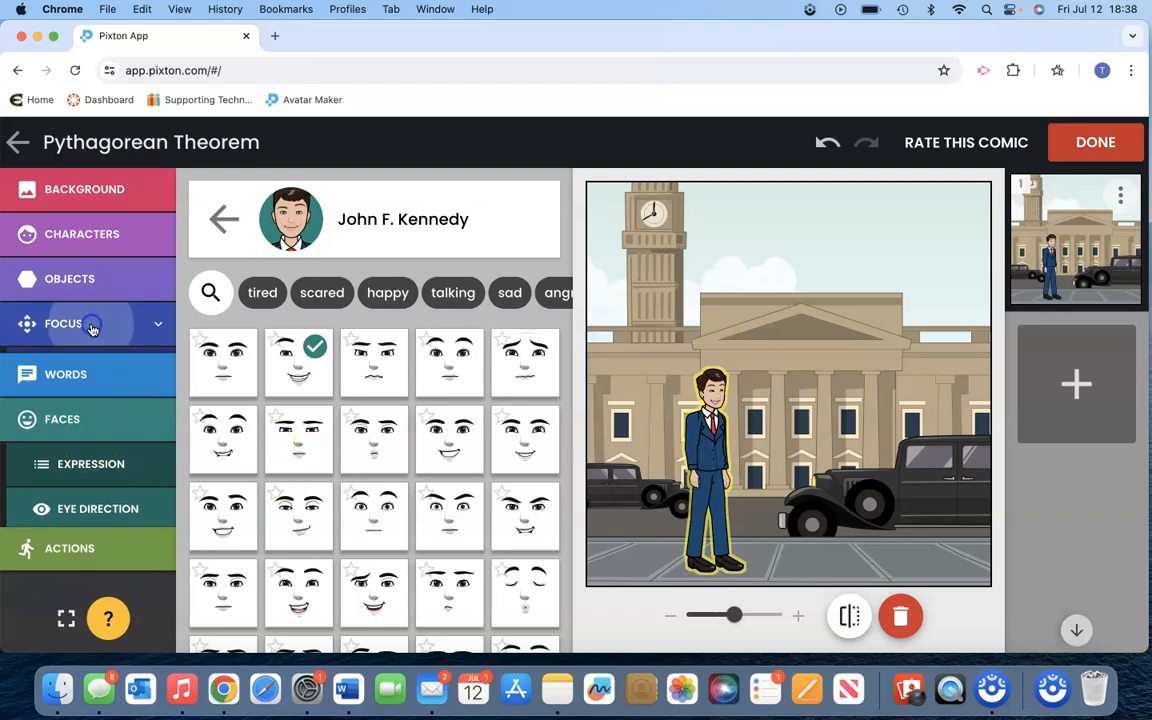
{"action": "left_click", "coordinate": [90, 371]}
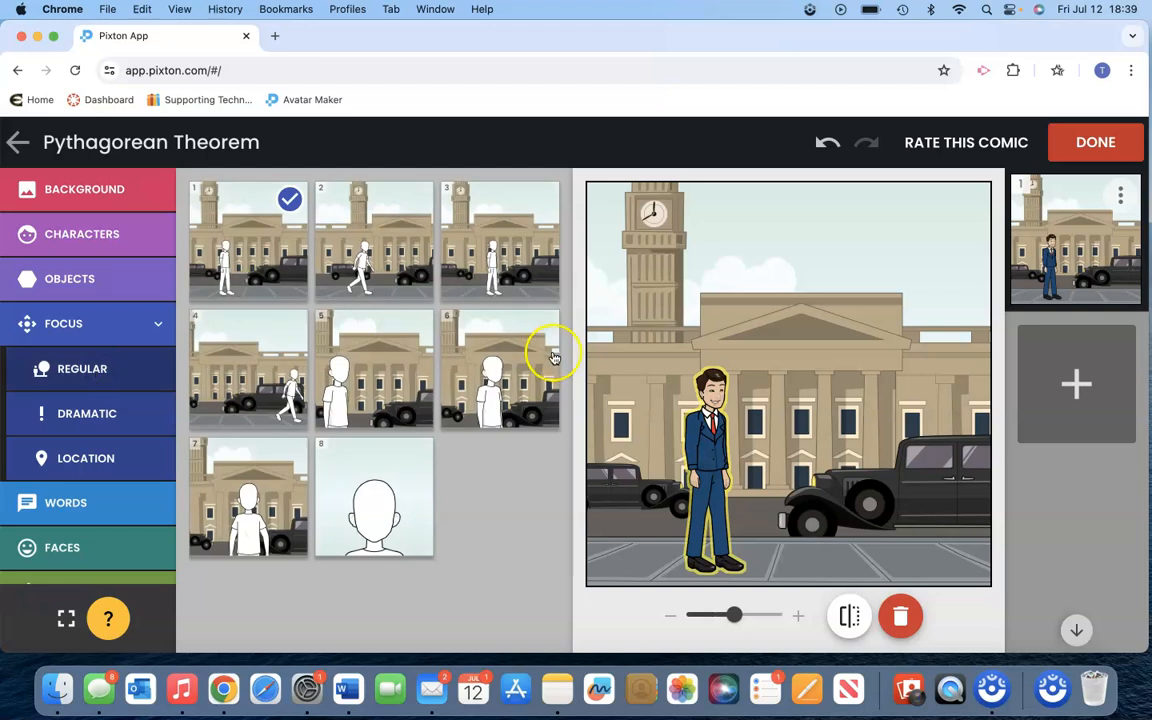
{"action": "left_click", "coordinate": [502, 374]}
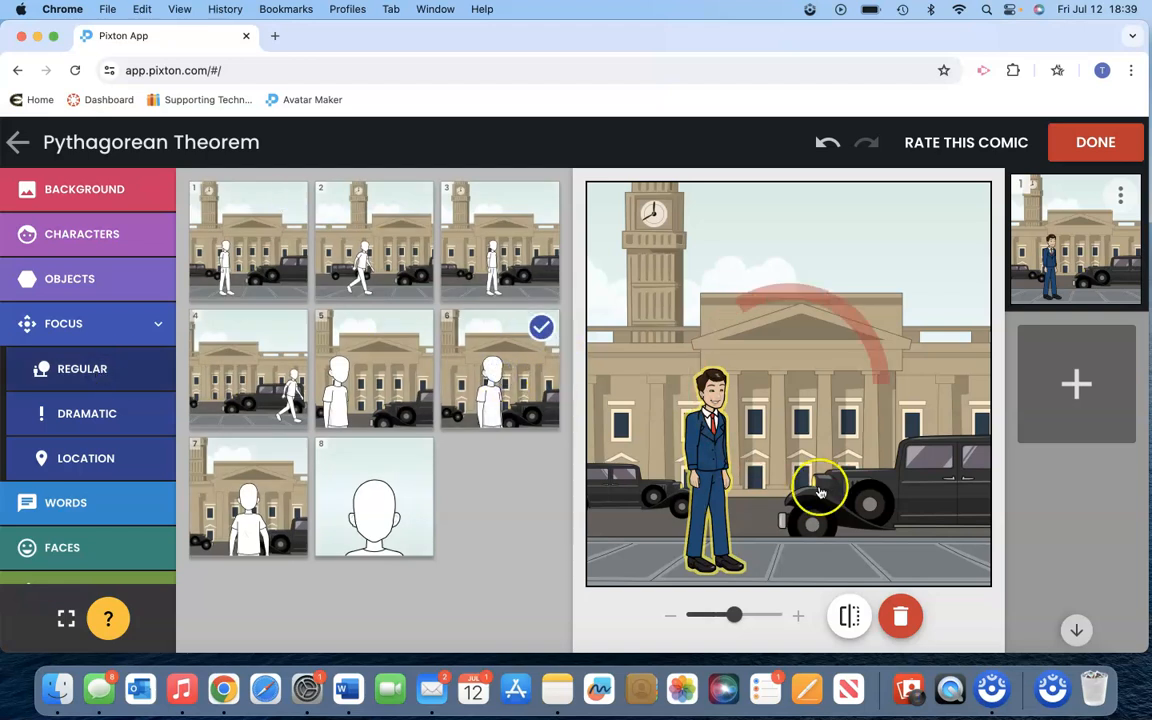
- Add a second panel that reuses the first panel's building background and John F. Kennedy character
{"action": "left_click", "coordinate": [1075, 383]}
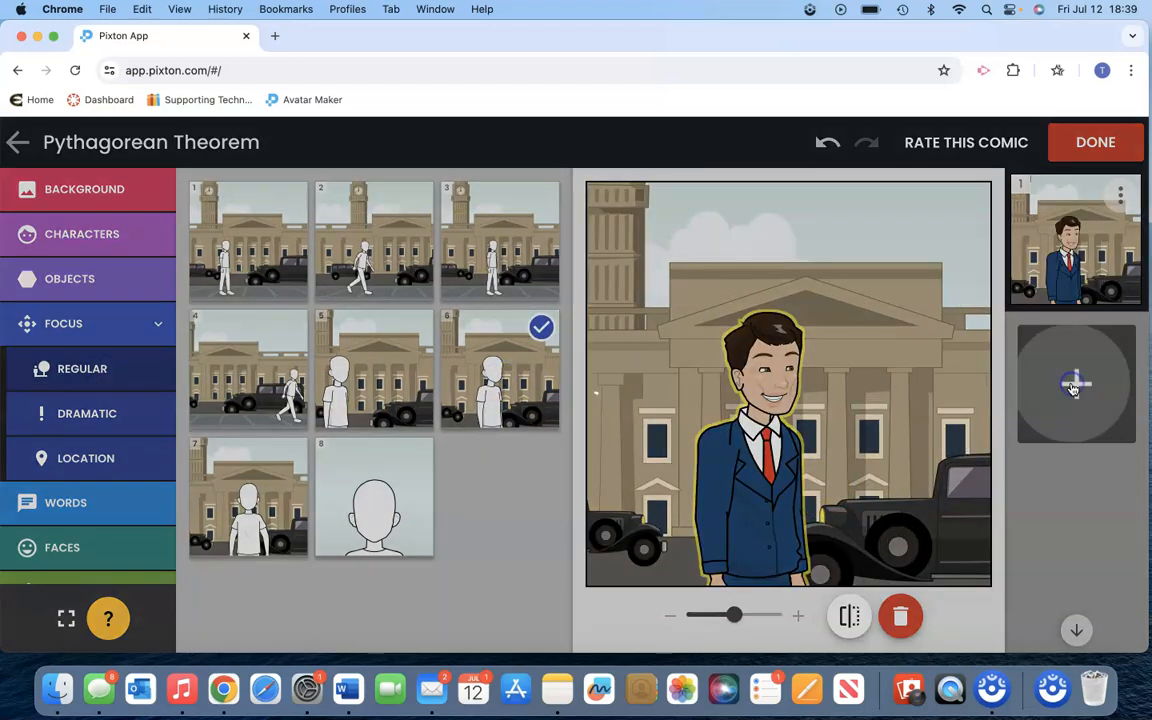
{"action": "left_click", "coordinate": [244, 278]}
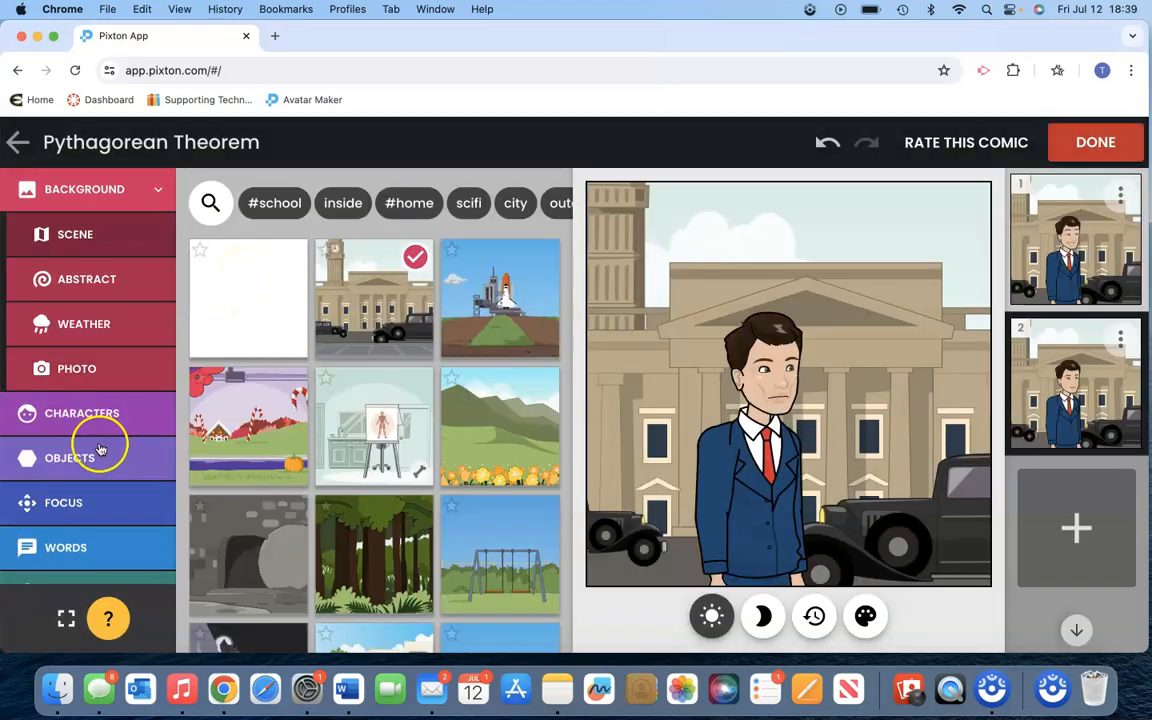
- Give John F. Kennedy a speech bubble in the second panel reading "Hello everyone! Lets learn about the Pythagorean Theorem!"
{"action": "scroll", "coordinate": [100, 404], "scroll_direction": "down", "scroll_amount": 2}
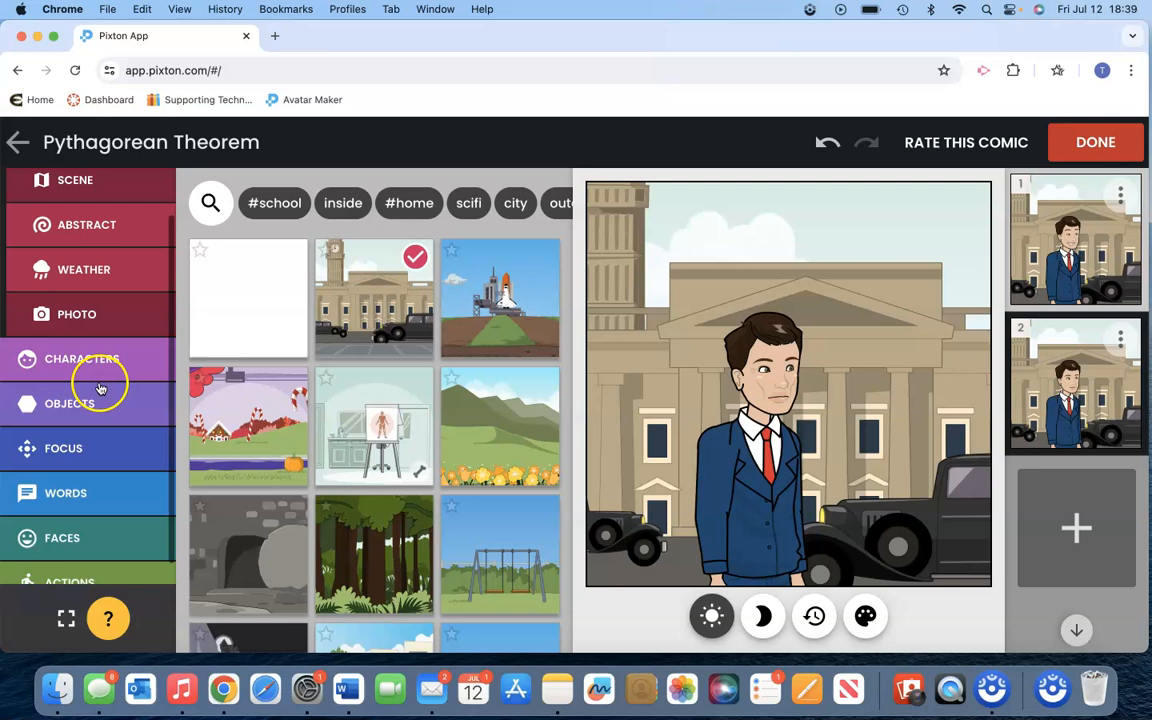
{"action": "left_click", "coordinate": [77, 482]}
{"action": "left_click", "coordinate": [100, 386]}
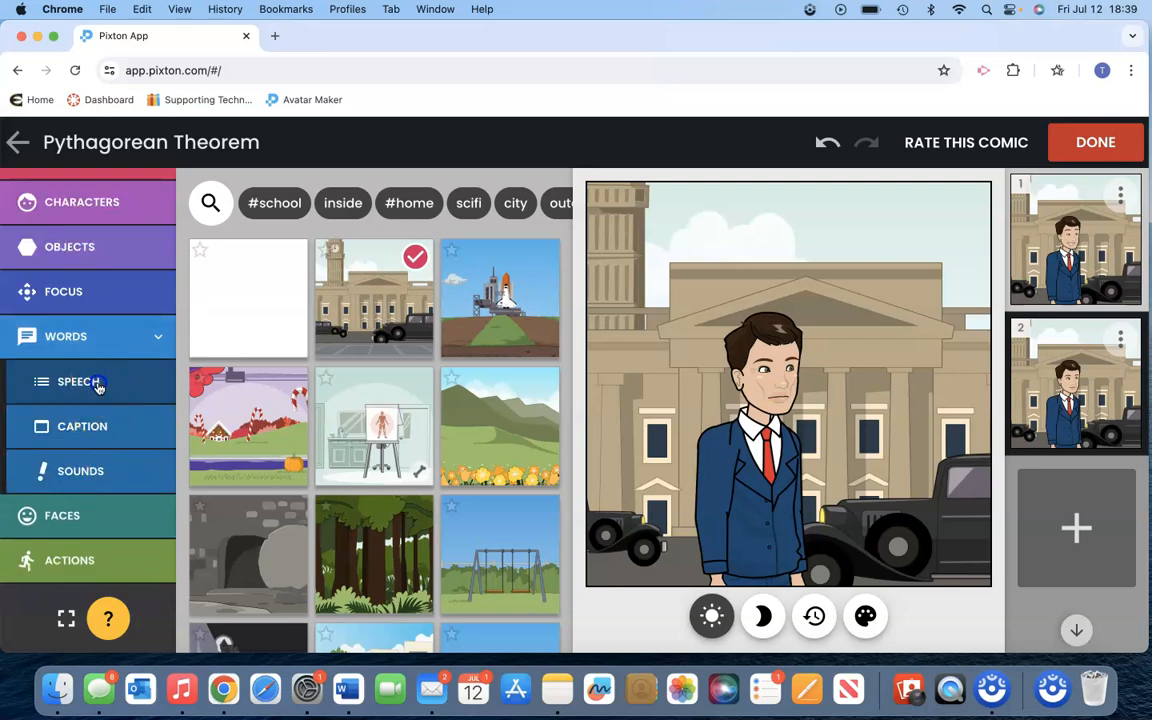
{"action": "left_click", "coordinate": [85, 383]}
{"action": "left_click", "coordinate": [504, 219]}
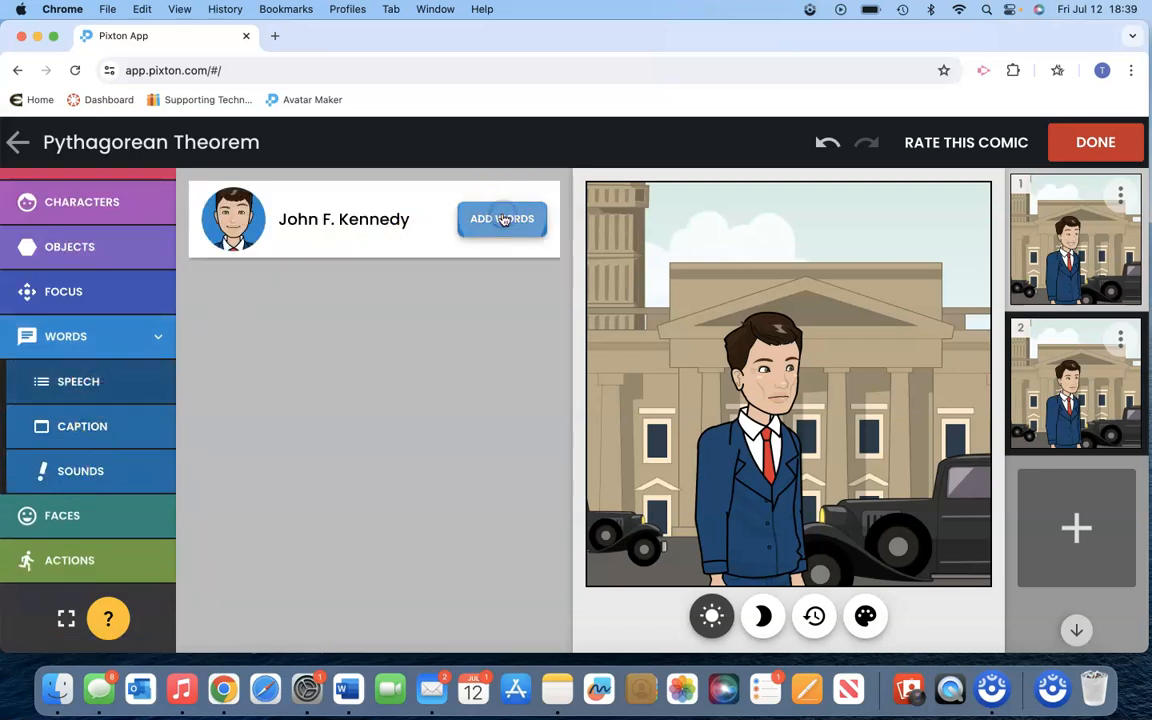
{"action": "type", "text": "Hello ev"}
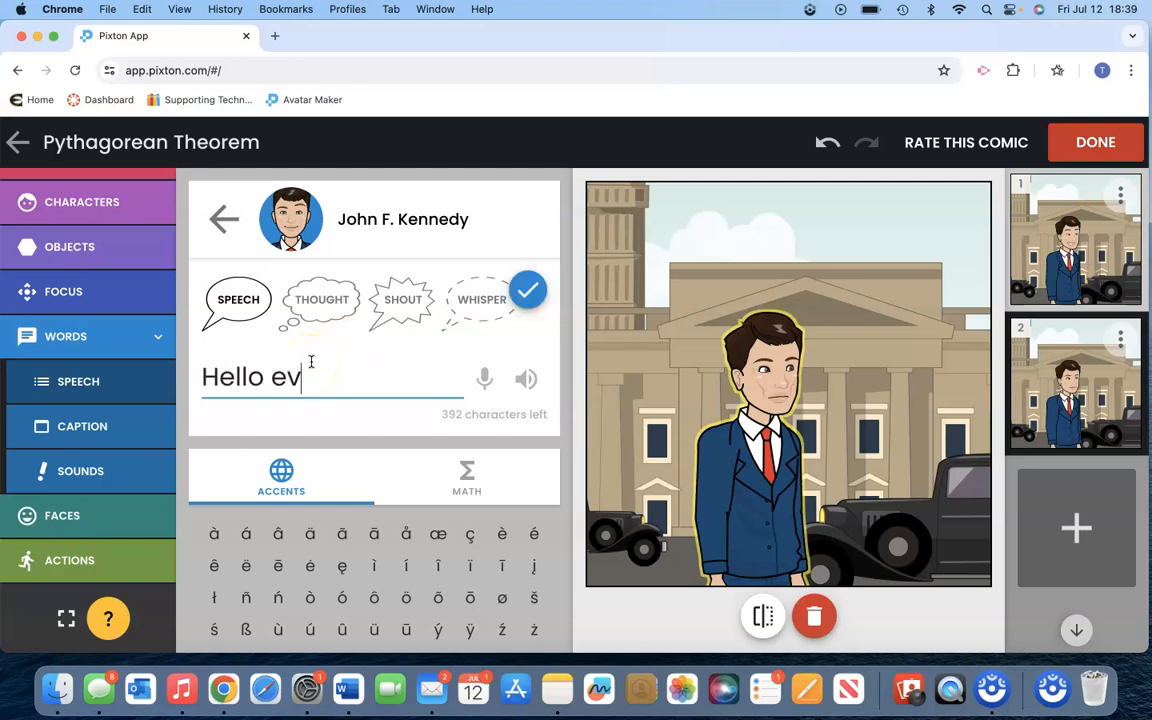
{"action": "type", "text": "eryone! W"}
{"action": "key", "text": "BackSpace"}
{"action": "type", "text": "Lets learn about"}
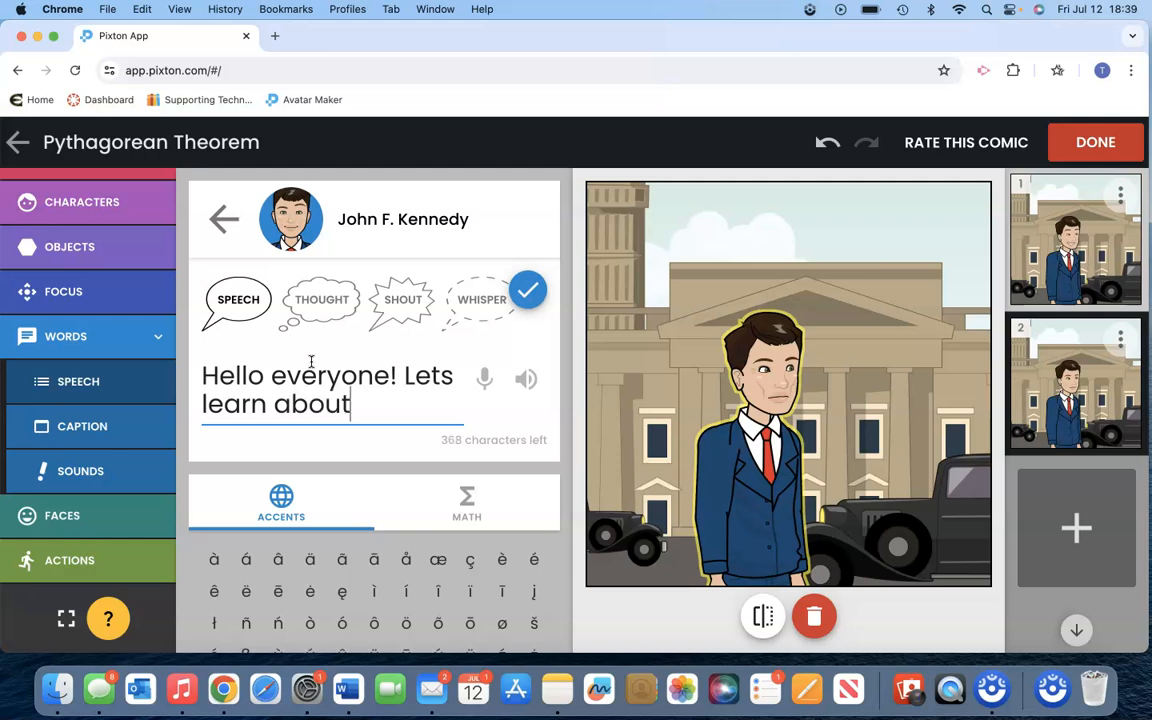
{"action": "type", "text": " the Pythgag"}
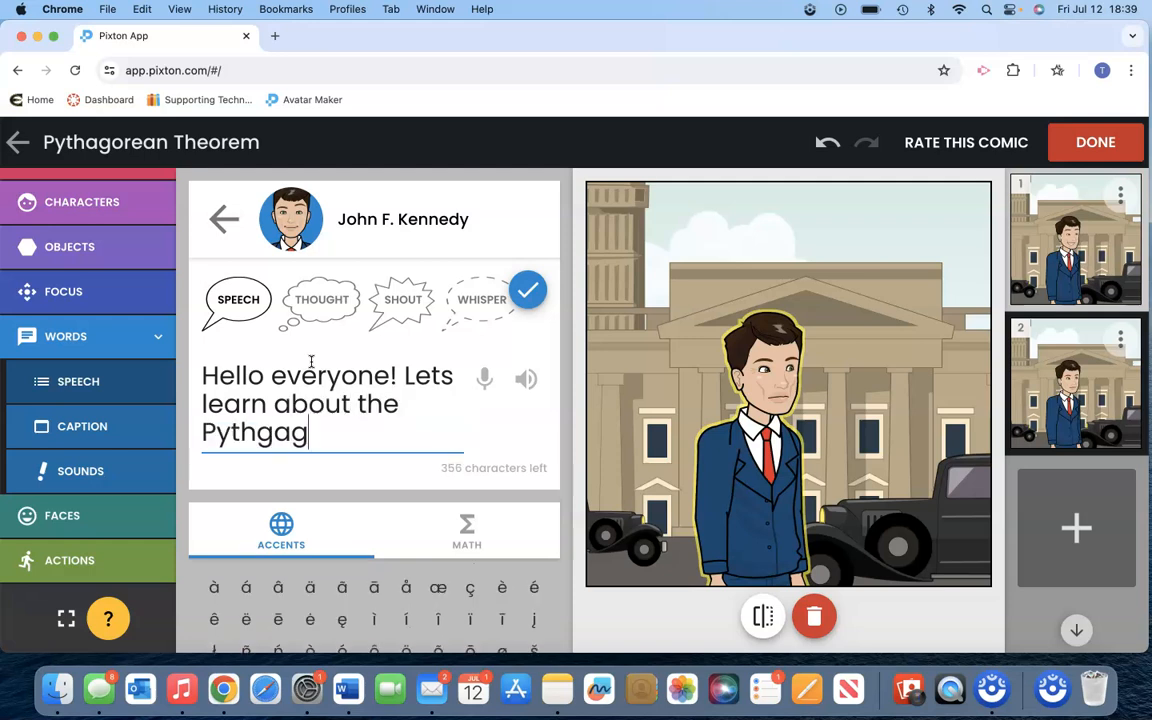
{"action": "key", "text": "BackSpace"}
{"action": "key", "text": "BackSpace"}
{"action": "key", "text": "BackSpace"}
{"action": "type", "text": "agorean Theor"}
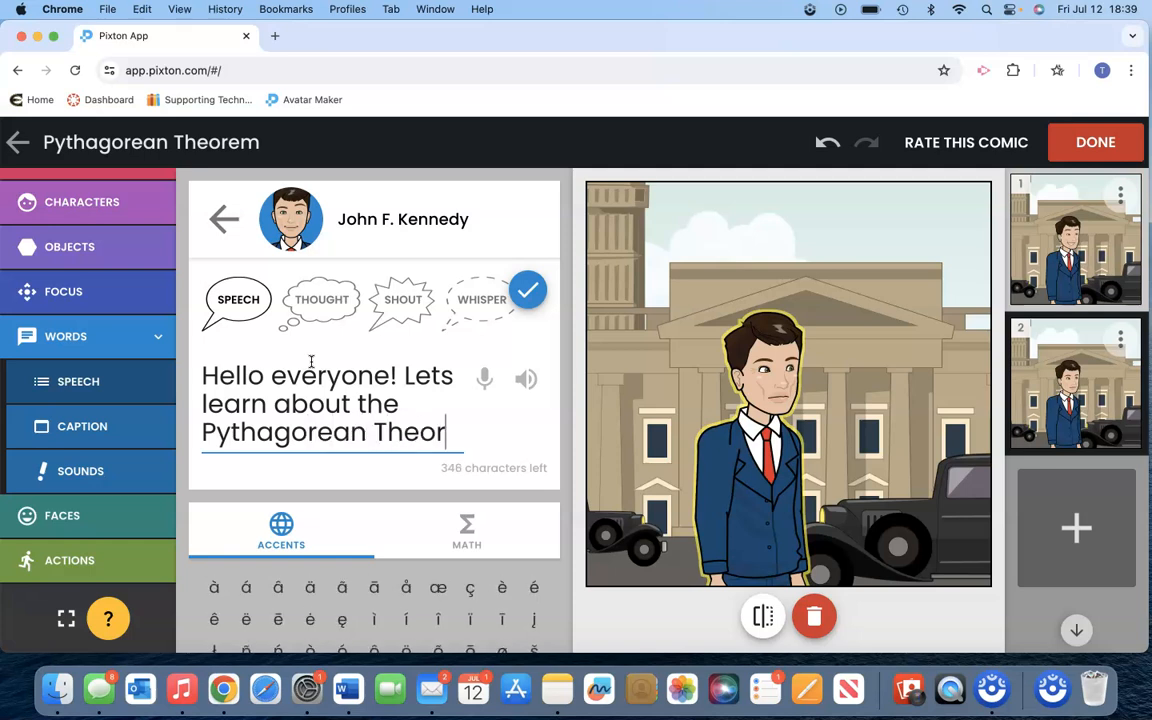
{"action": "type", "text": "rem!"}
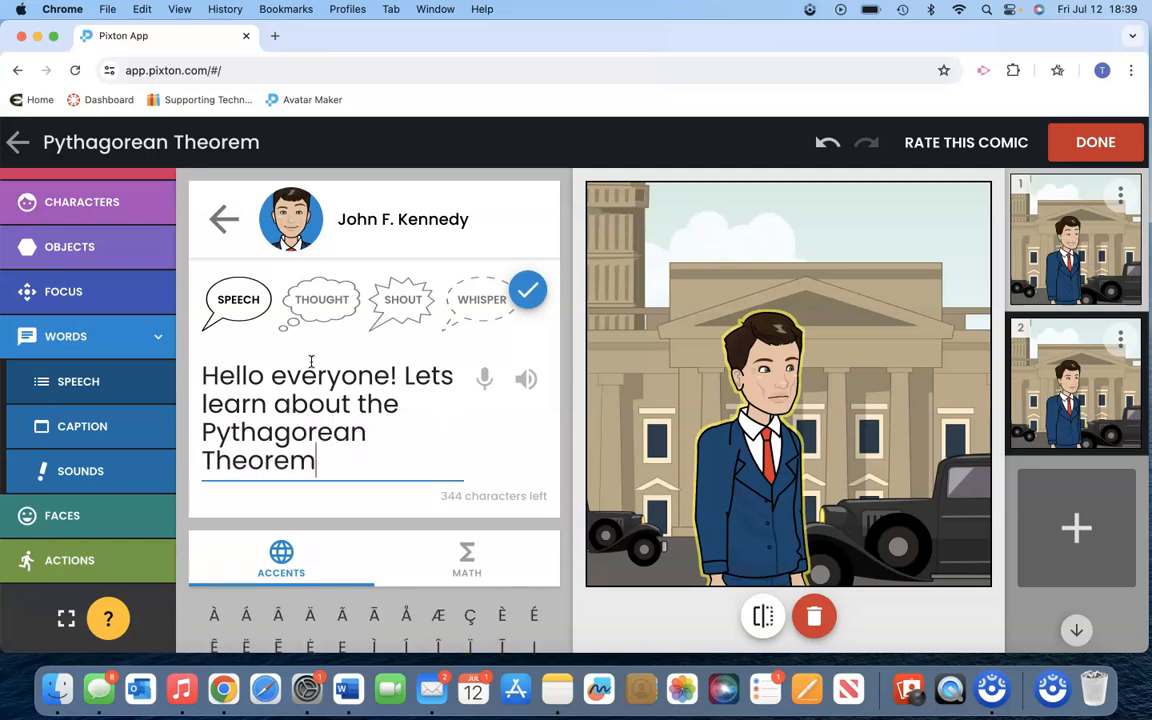
{"action": "left_click", "coordinate": [528, 296]}
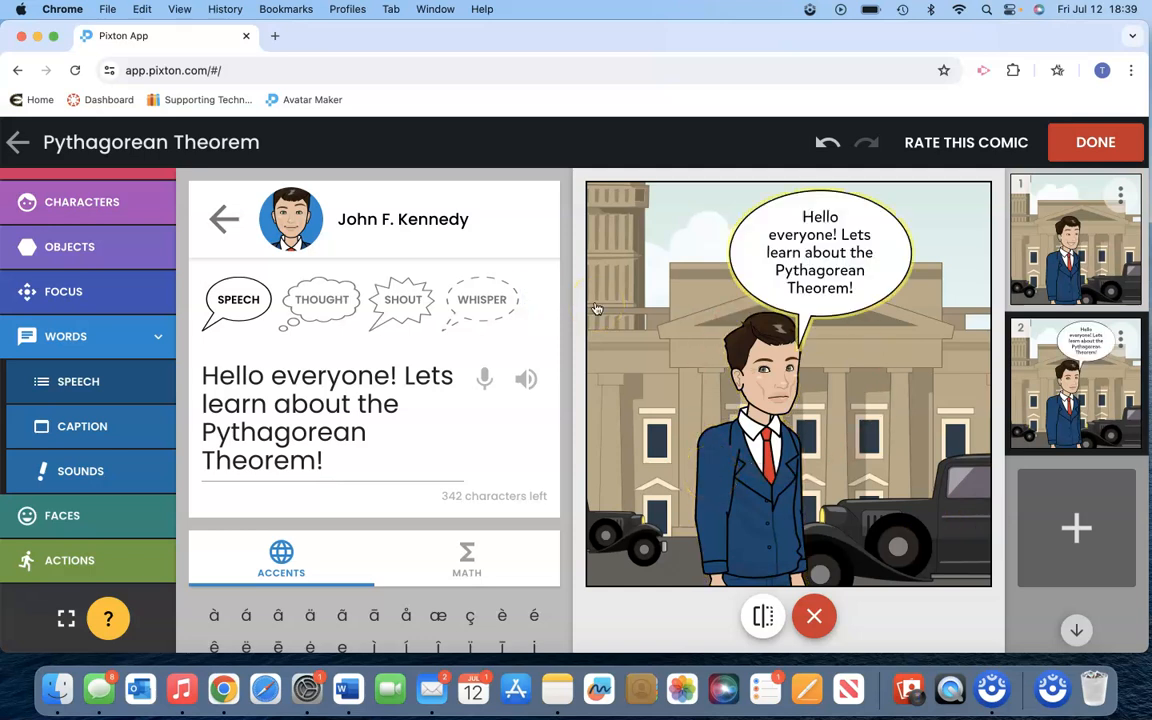
- Finish editing the Pythagorean Theorem comic and publish it so it can be printed, downloaded or shared
{"action": "left_click", "coordinate": [1093, 143]}
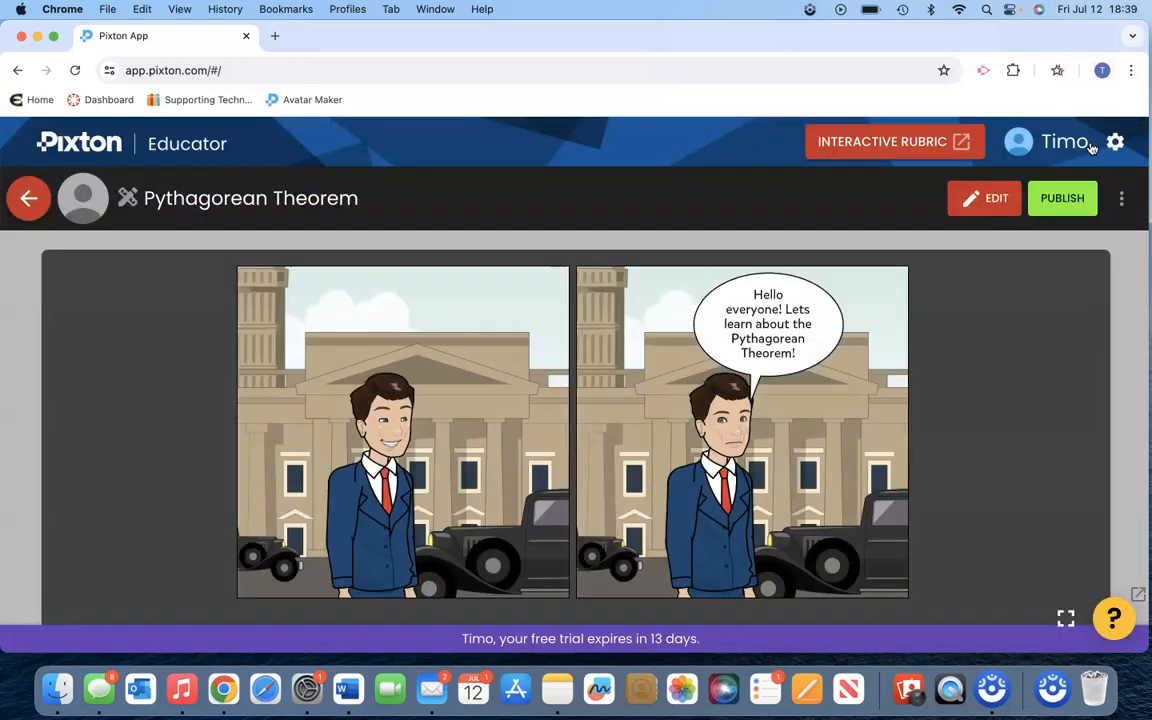
{"action": "left_click", "coordinate": [1068, 199]}
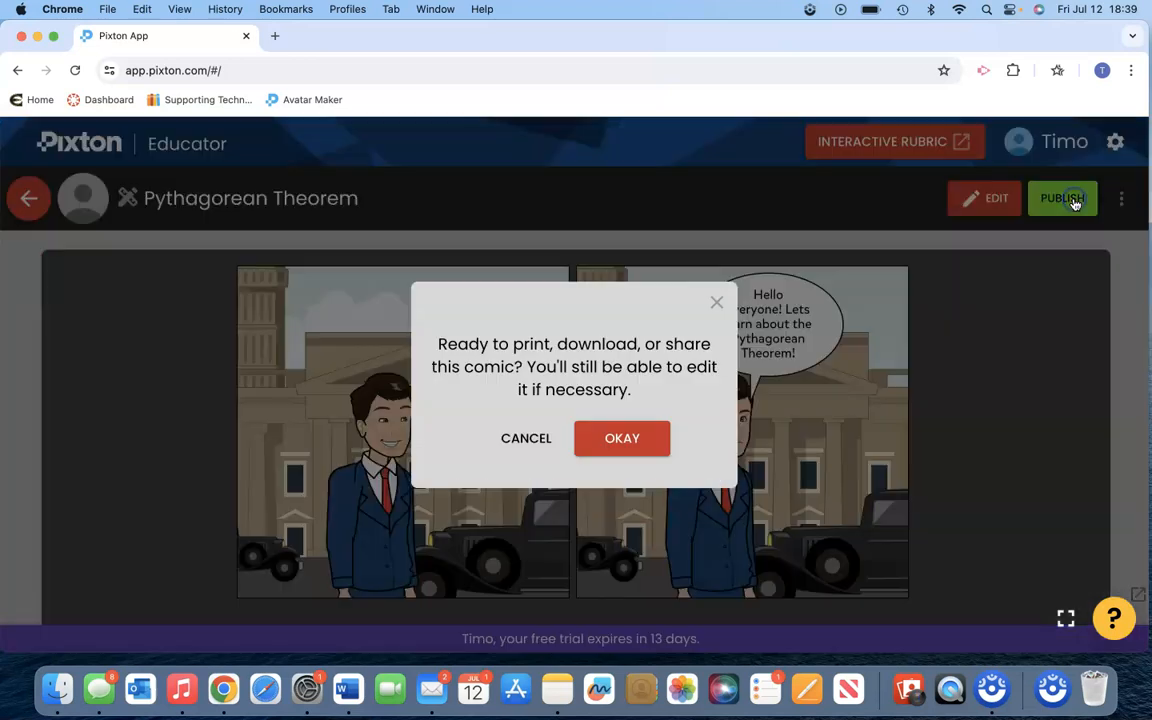
{"action": "left_click", "coordinate": [626, 440]}
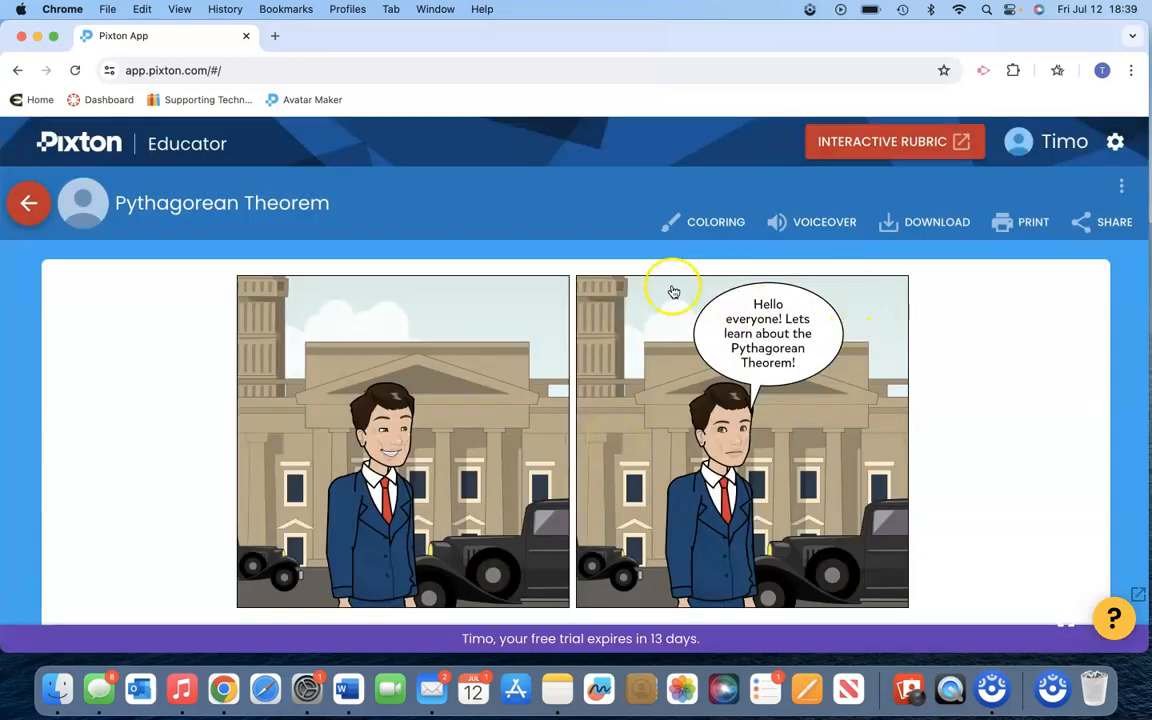
- Preview the published comic in its coloring version and in voiceover mode
{"action": "left_click", "coordinate": [710, 228]}
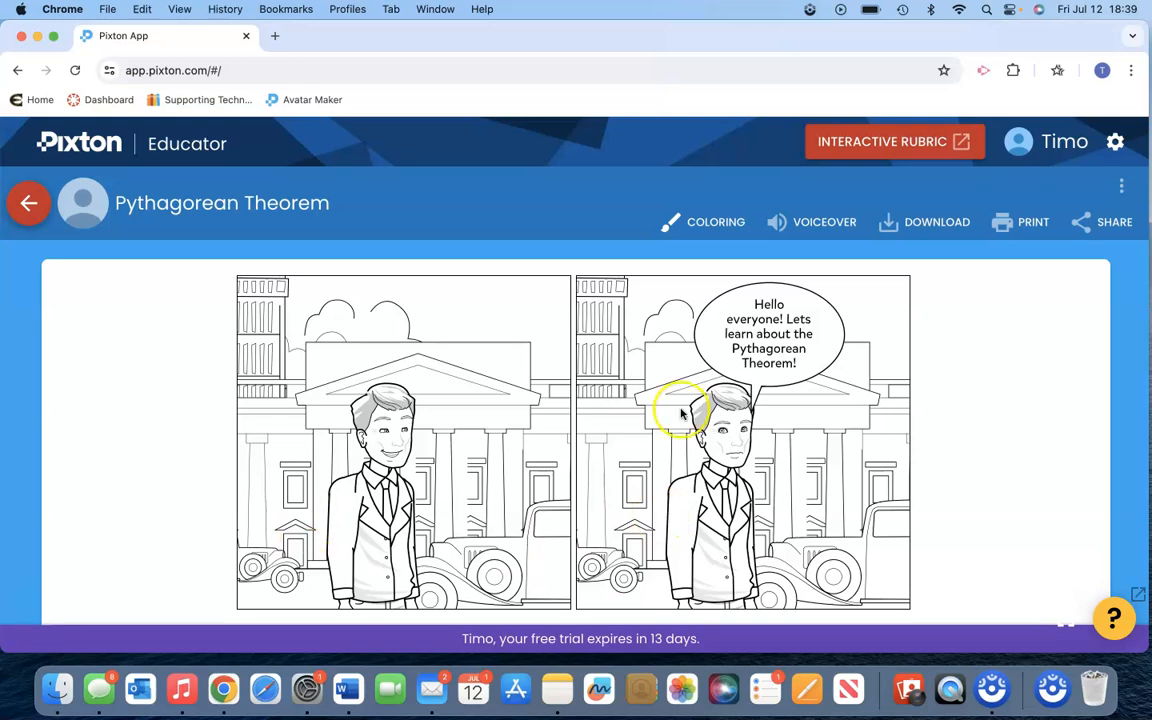
{"action": "left_click", "coordinate": [823, 225]}
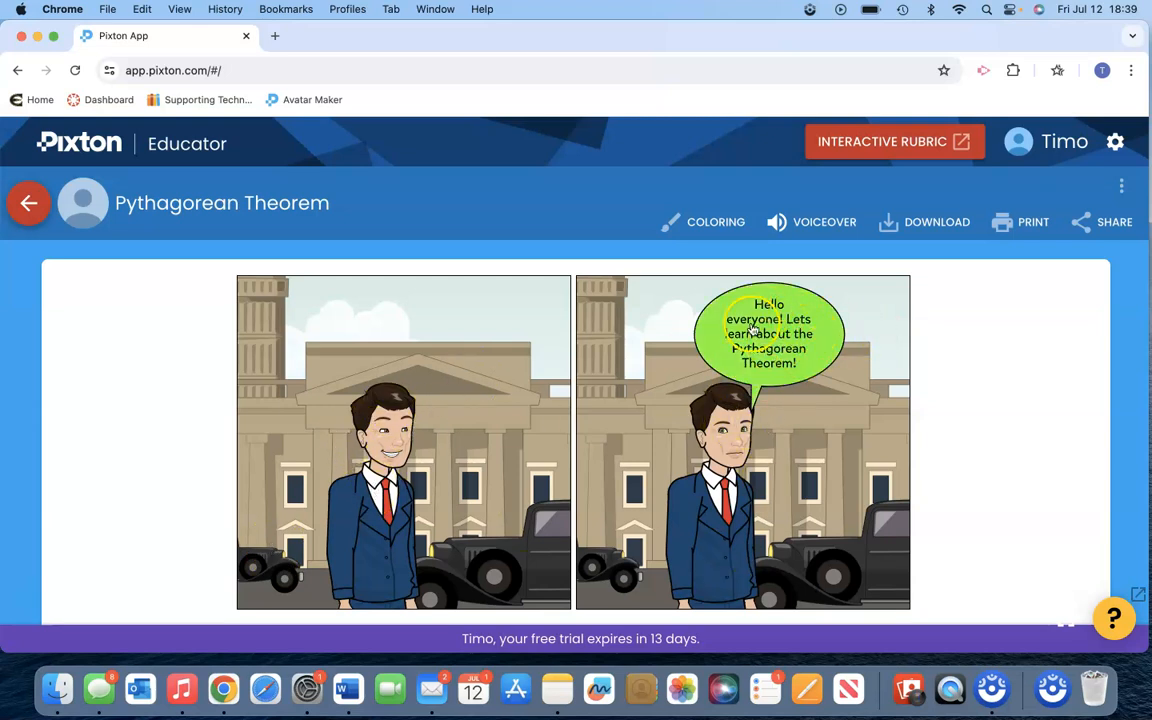
- Look at the comic's download layout choices and its print layout choices, closing each without selecting one
{"action": "left_click", "coordinate": [924, 222]}
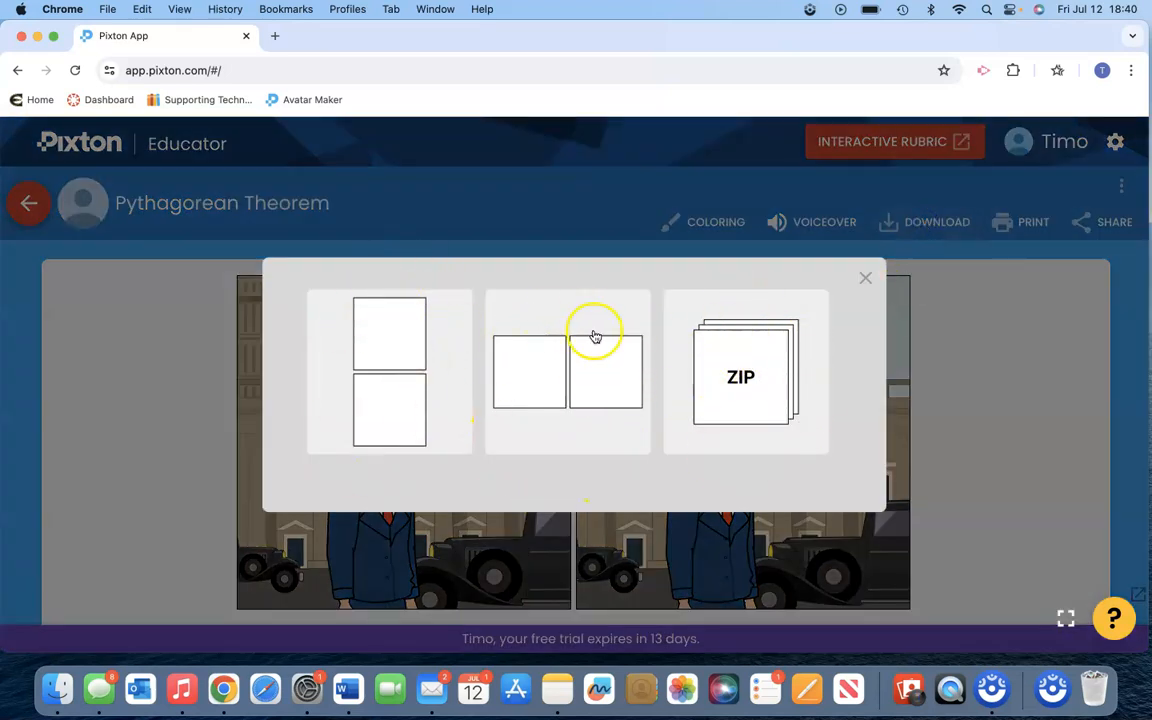
{"action": "left_click", "coordinate": [864, 285]}
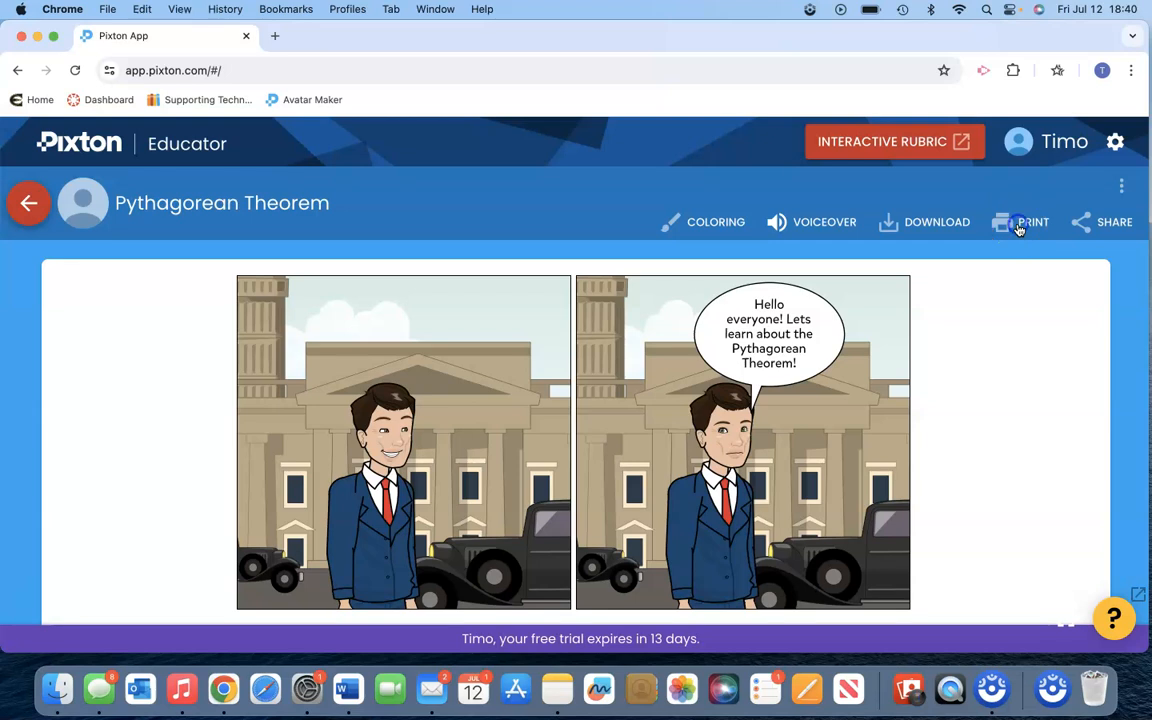
{"action": "left_click", "coordinate": [1019, 229]}
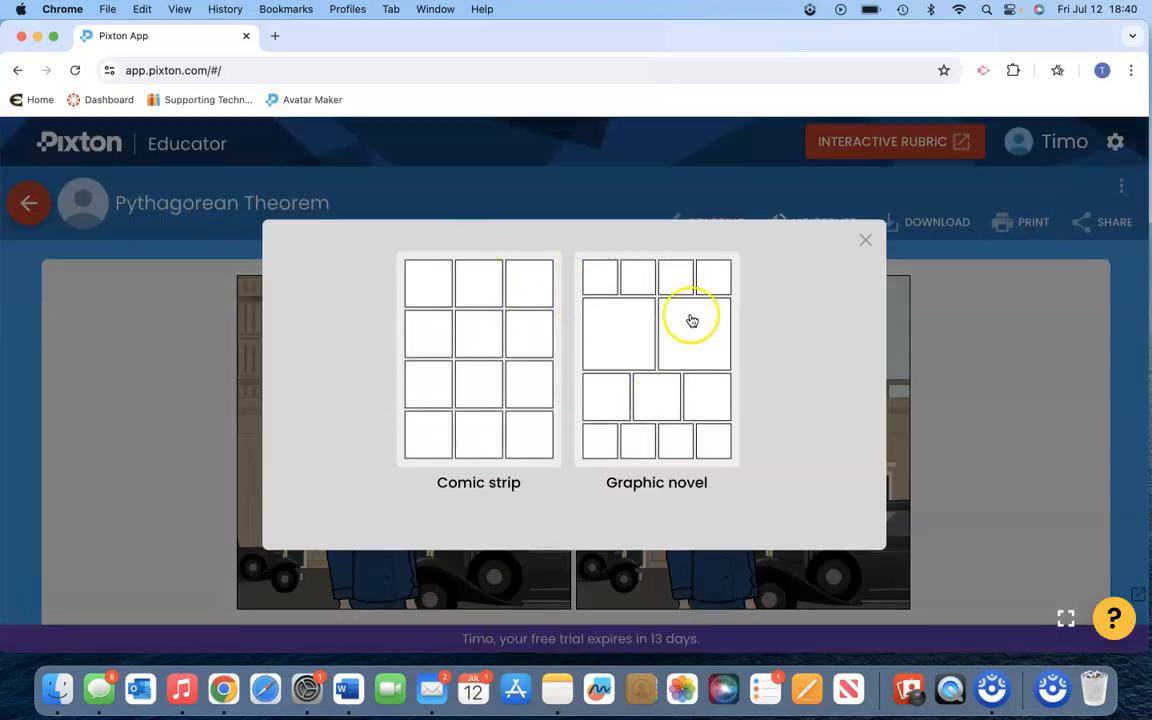
{"action": "left_click", "coordinate": [866, 243]}
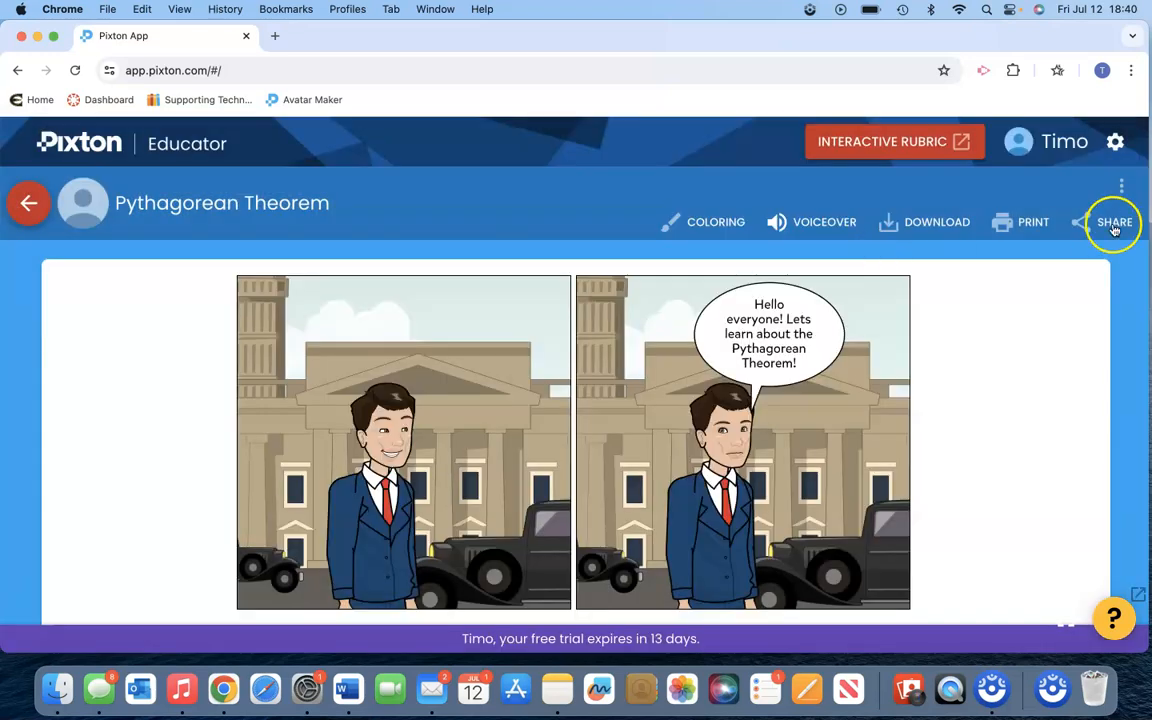
- Turn on sharing for the published comic and copy its share link
{"action": "left_click", "coordinate": [1110, 224]}
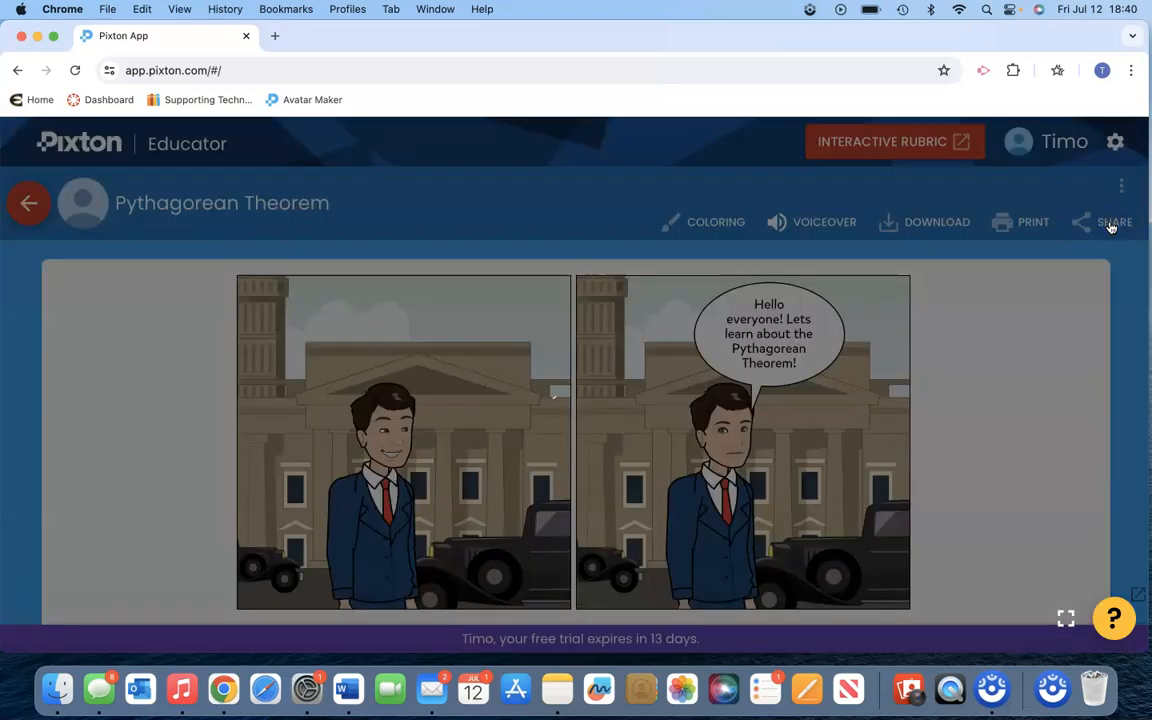
{"action": "left_click", "coordinate": [808, 284]}
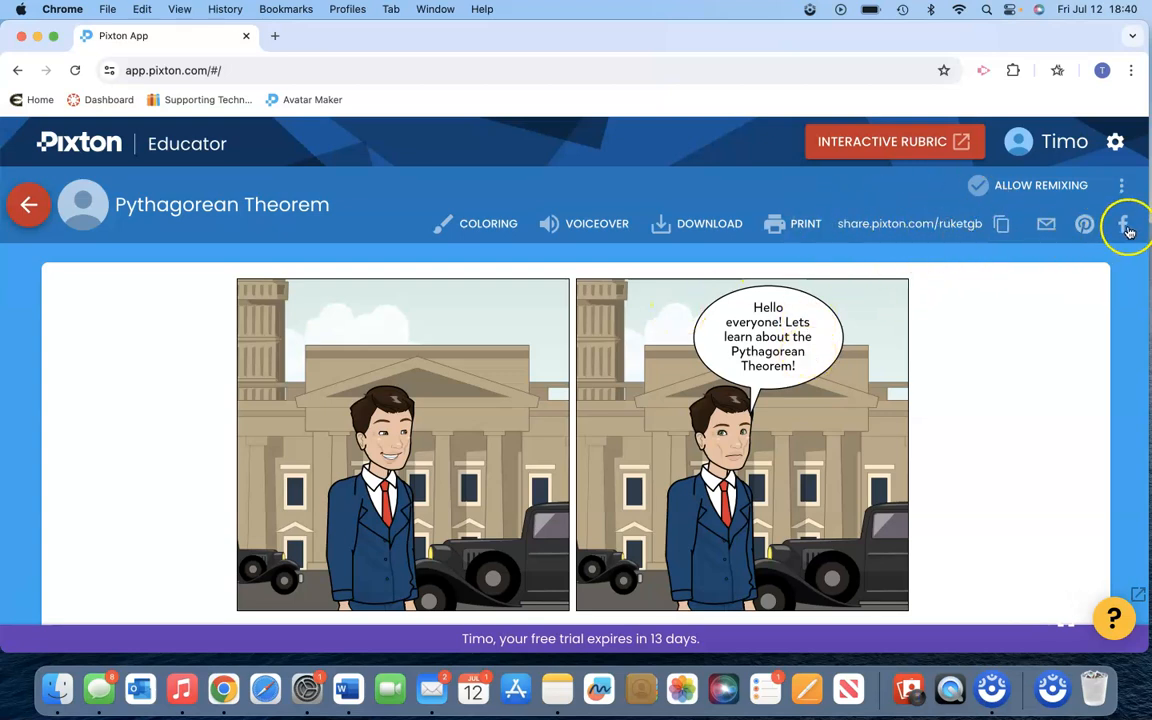
{"action": "left_click", "coordinate": [943, 228]}
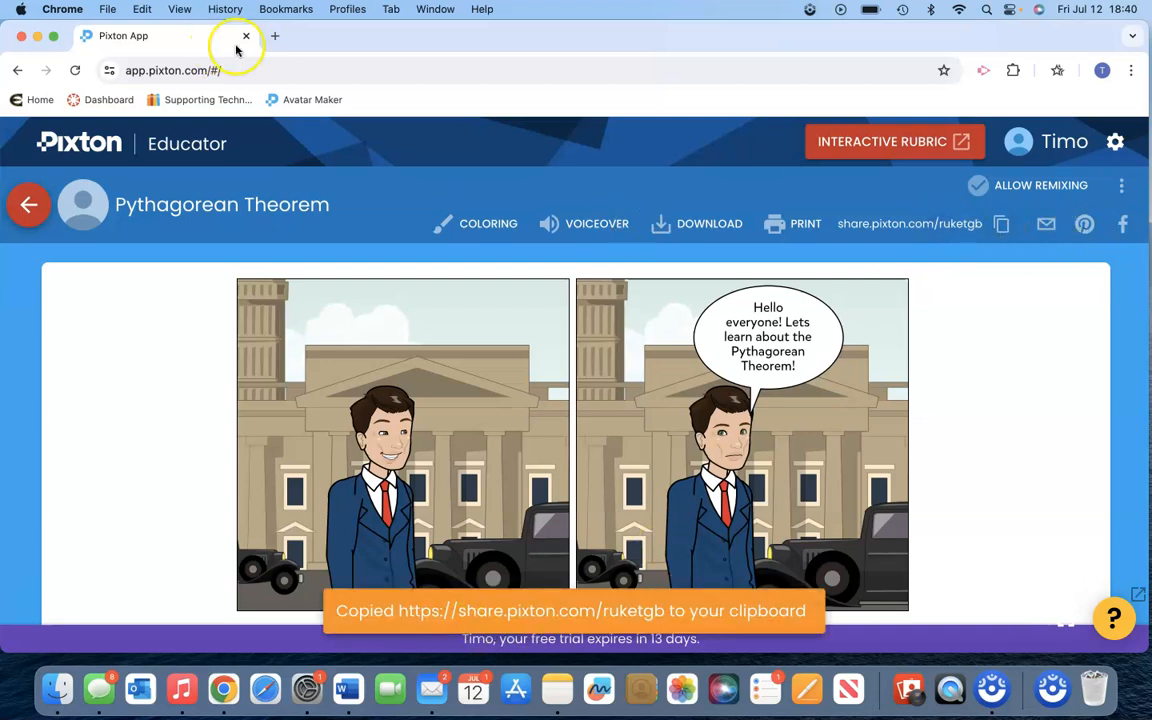
- View the shared comic through the copied link in a new browser tab, and close that tab
{"action": "left_click", "coordinate": [273, 35]}
{"action": "key", "text": "super+v"}
{"action": "key", "text": "Return"}
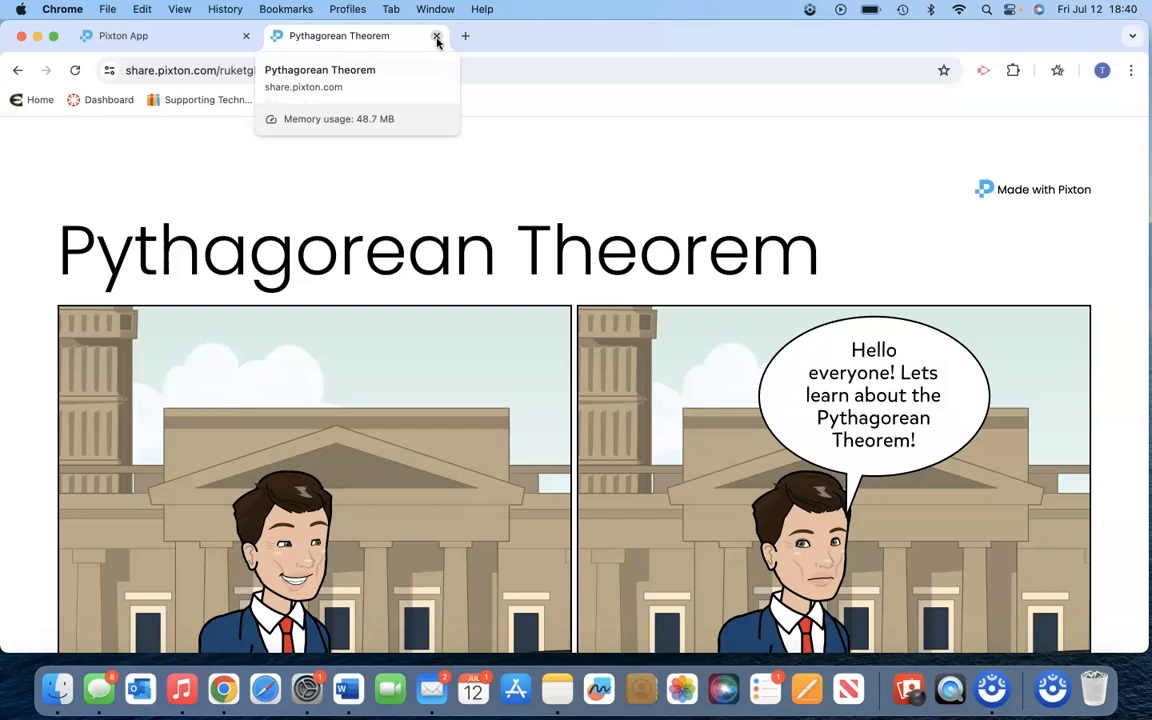
{"action": "left_click", "coordinate": [436, 38]}
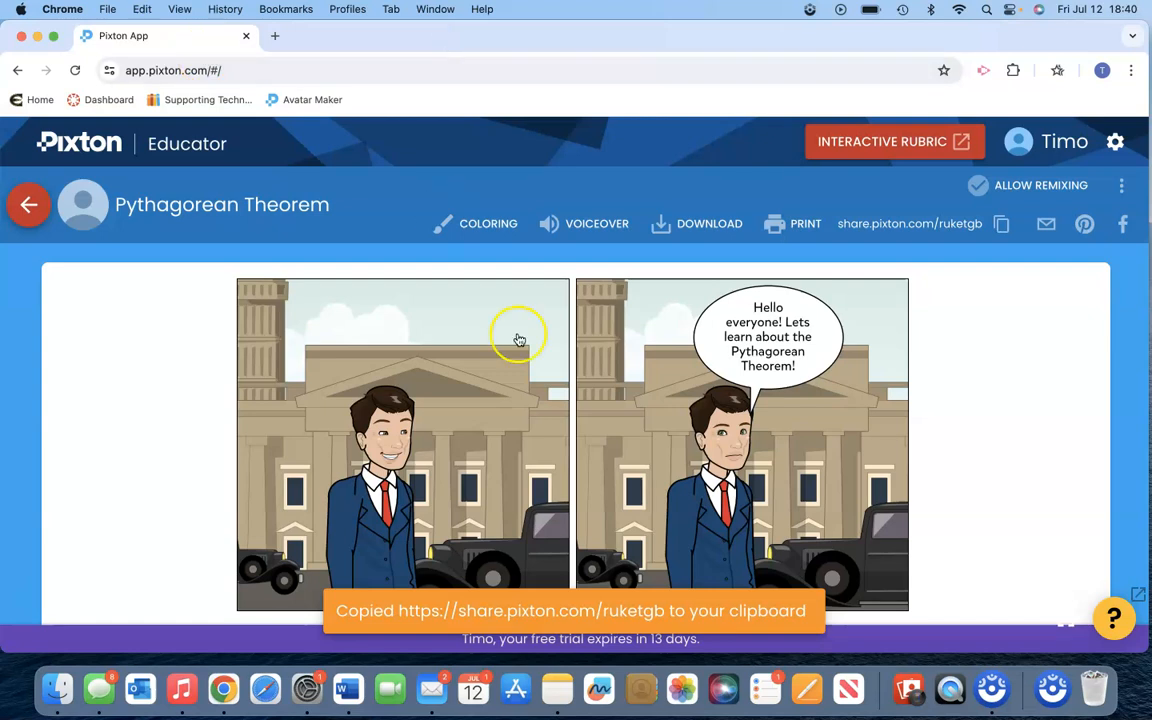